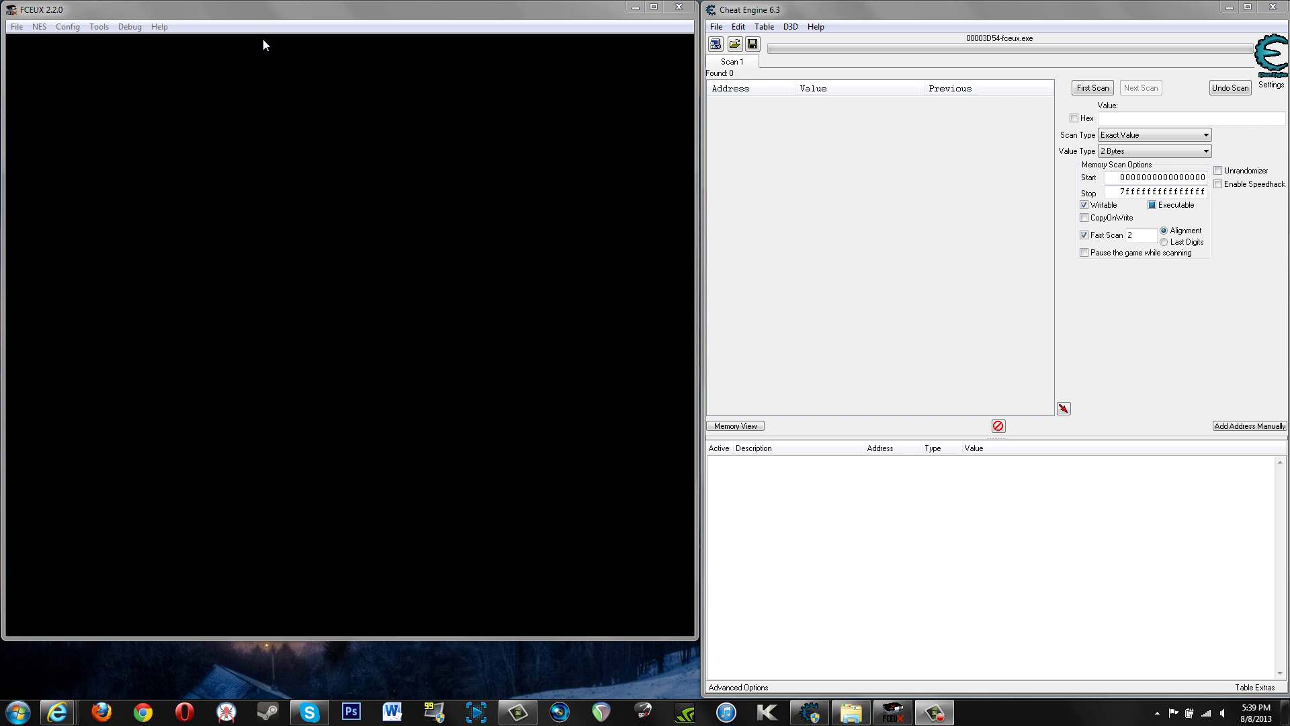
Step: Load the FINAL_FANTASY ROM in the emulator and advance to the title menu
left_click(17, 27)
left_click(37, 44)
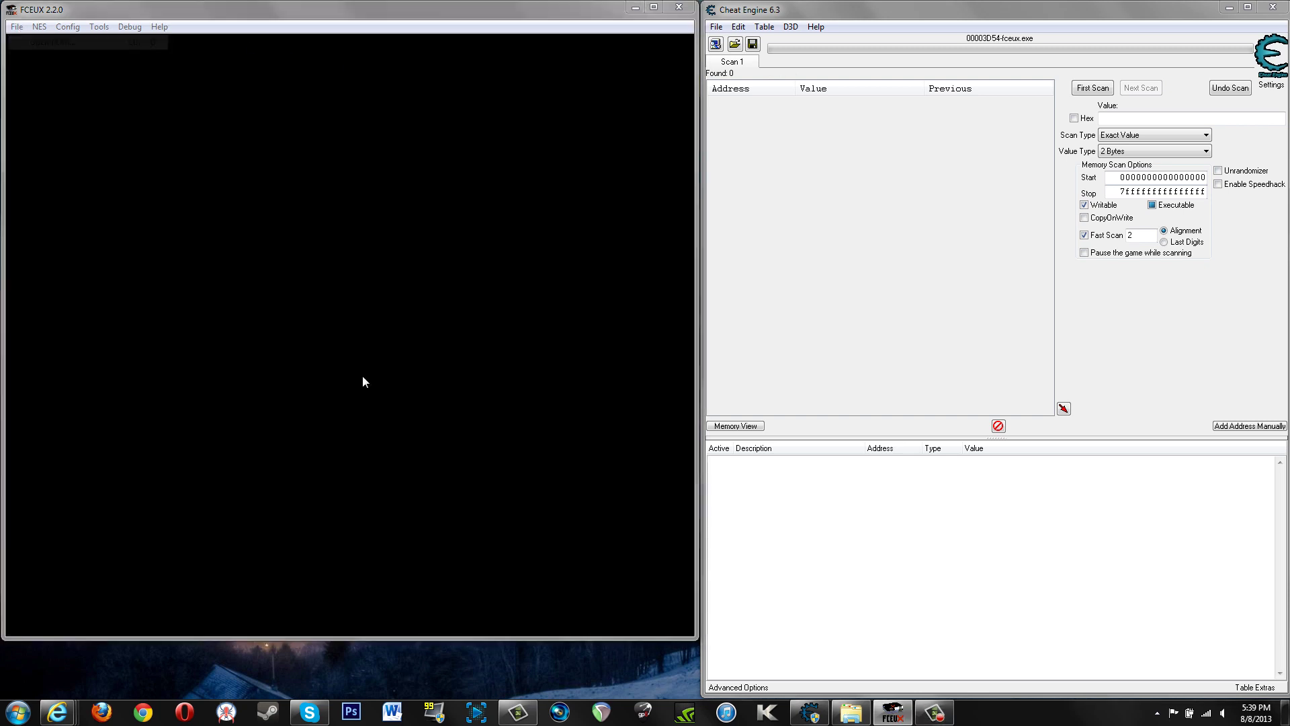
double_click(226, 254)
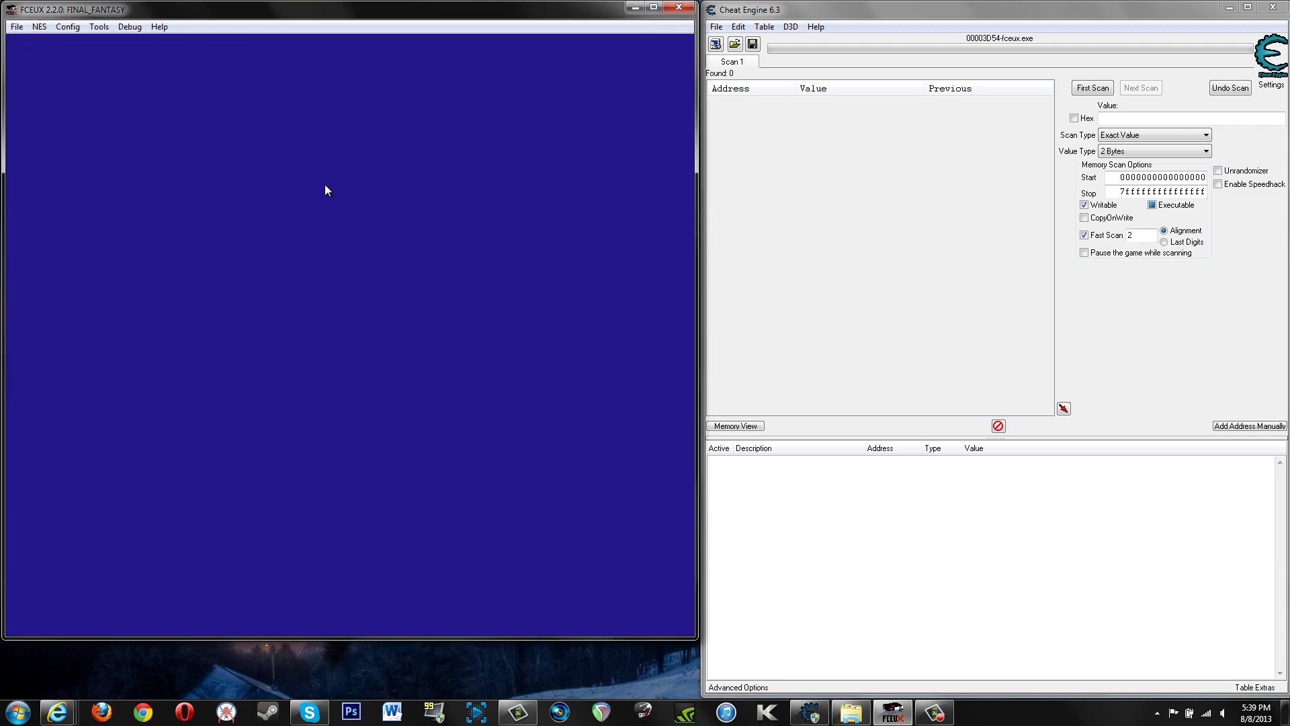
key("Return")
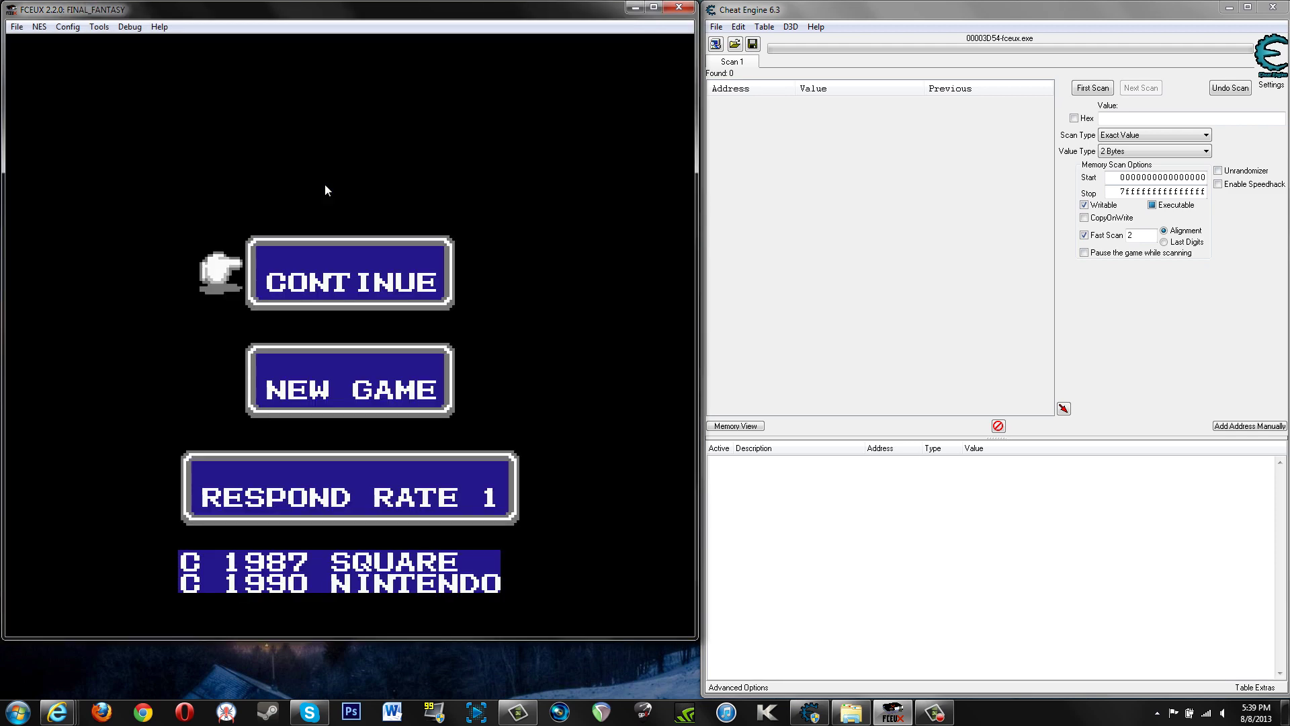
Step: Start a new game and create a four-member party named AAAA, BBBB, CCCC and DDDD
key("Right")
key("Right")
key("Right")
key("Right")
key("Right")
key("Down")
key("Return")
key("Return")
key("Return")
key("Return")
key("Return")
key("Return")
key("Return")
key("Right")
key("Return")
key("Return")
key("Return")
key("Return")
key("Return")
key("Right")
key("Right")
key("Return")
key("Return")
key("Return")
key("Return")
key("Return")
key("Right")
key("Right")
key("Right")
key("Return")
key("Return")
key("Return")
key("Return")
key("Return")
key("Return")
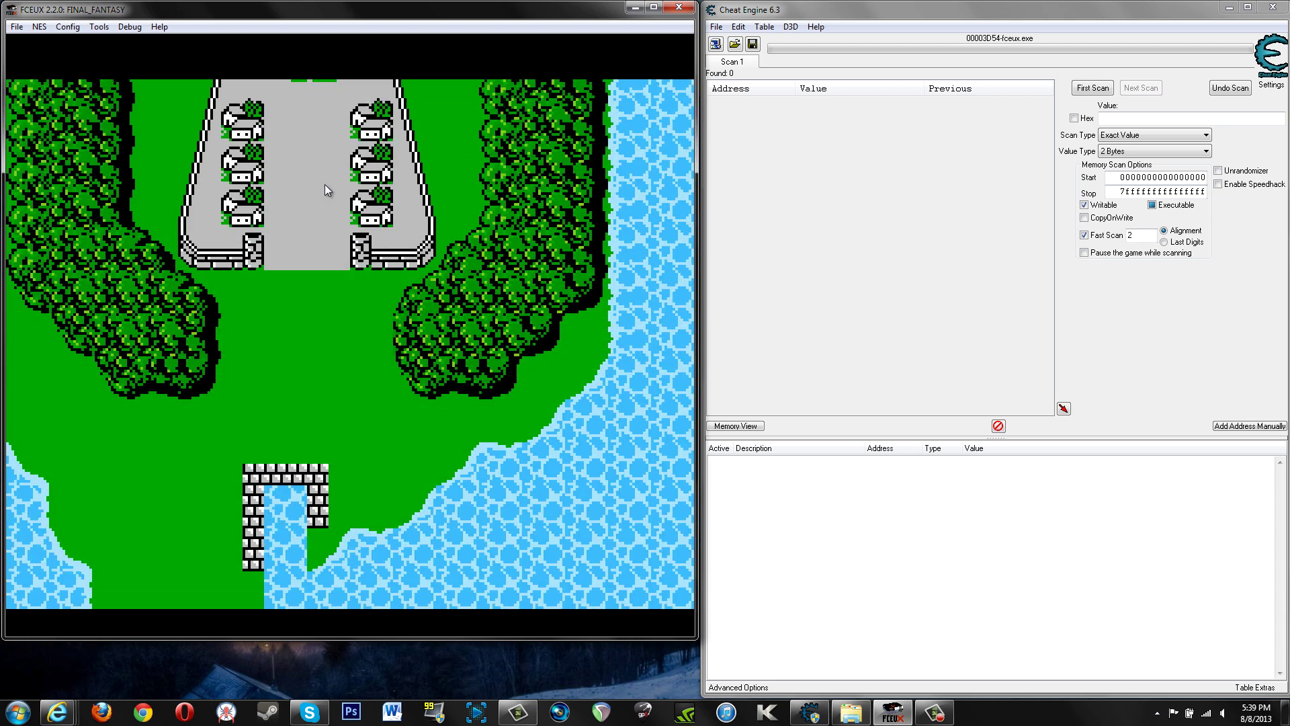
Step: Walk the party west and north into the forest beside the town until a random battle starts
key("Left")
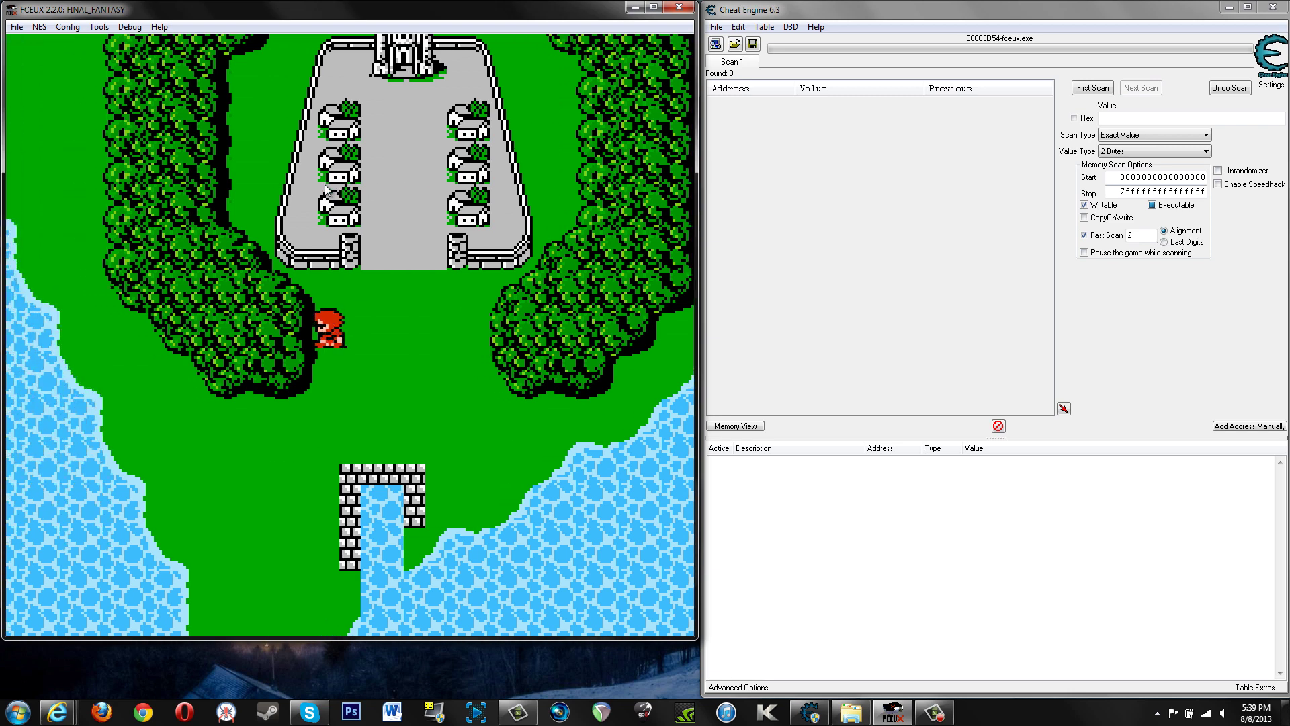
key("Up")
key("Up")
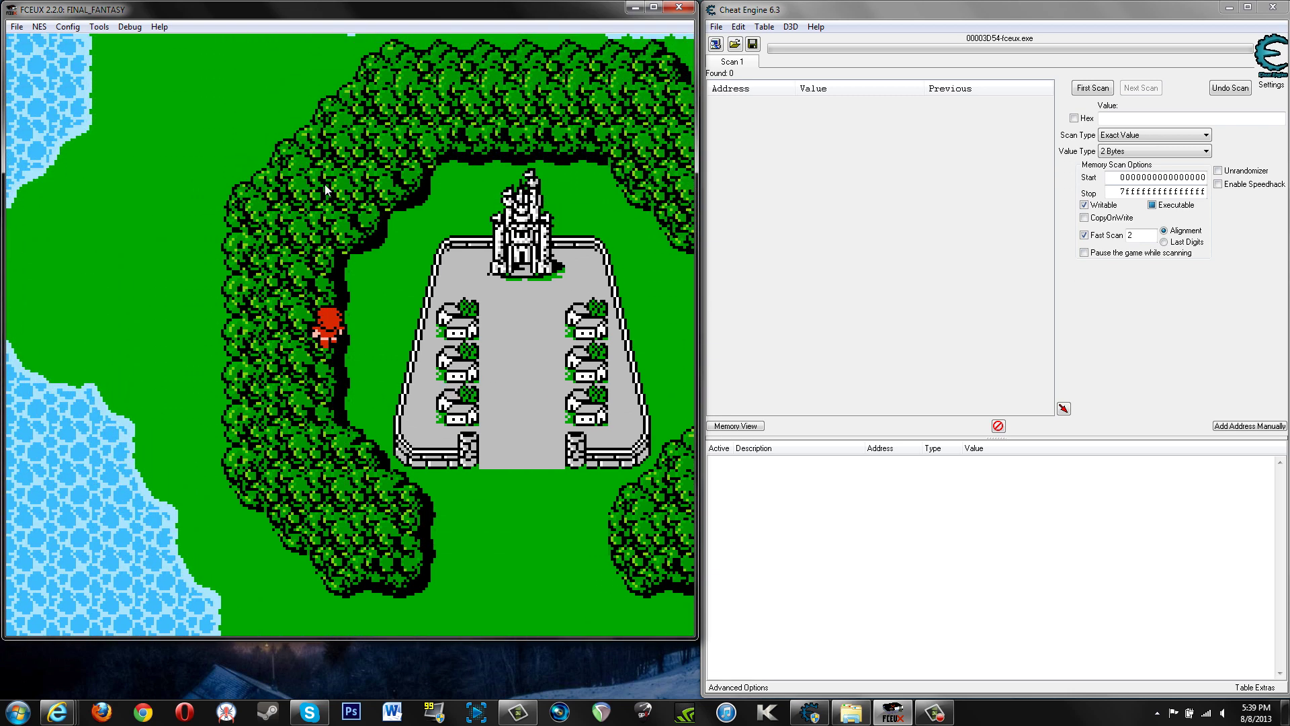
key("Up")
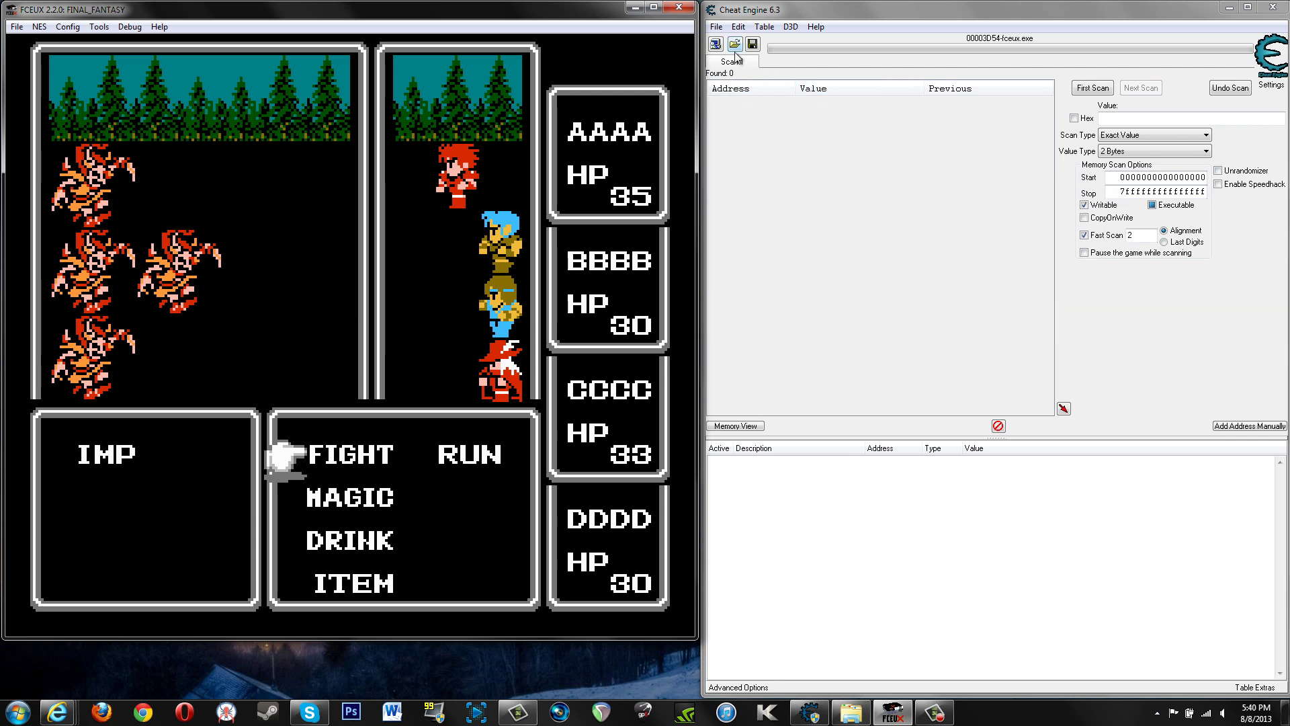
Step: In Cheat Engine, add three more scan tabs so there is one tab per party member
left_click(717, 27)
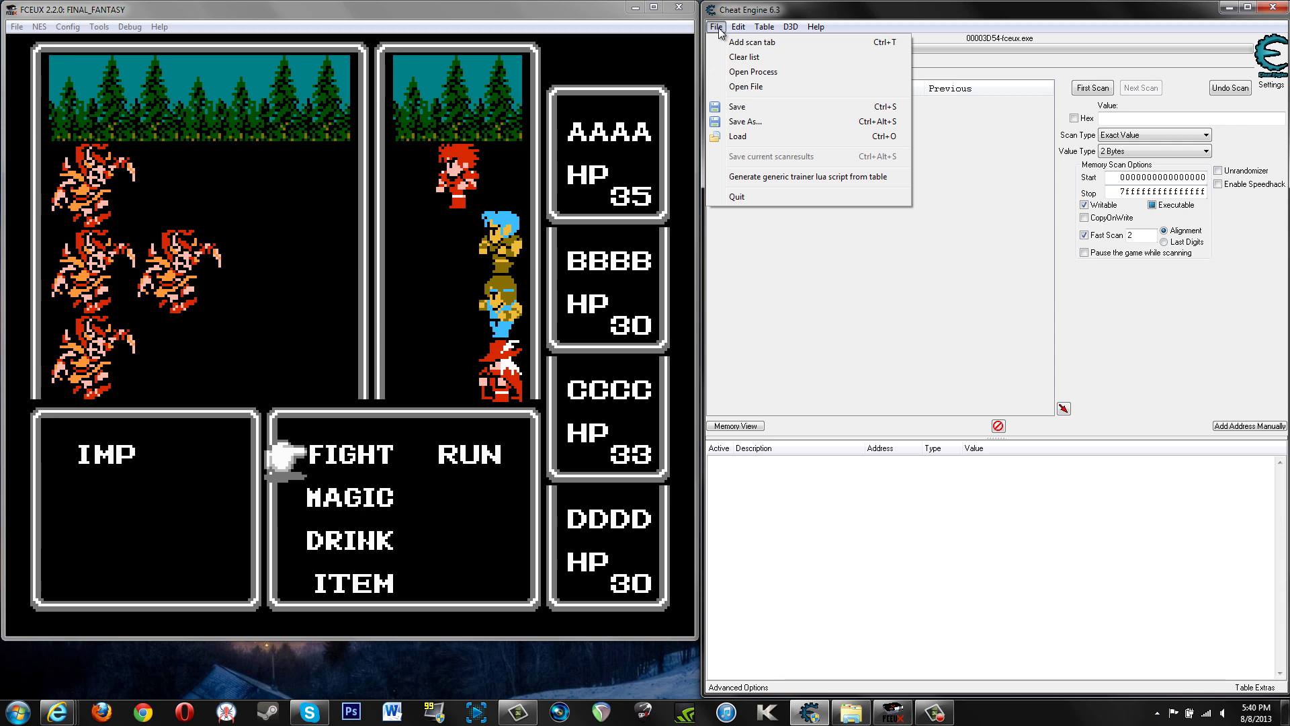
left_click(718, 28)
left_click(718, 29)
left_click(741, 43)
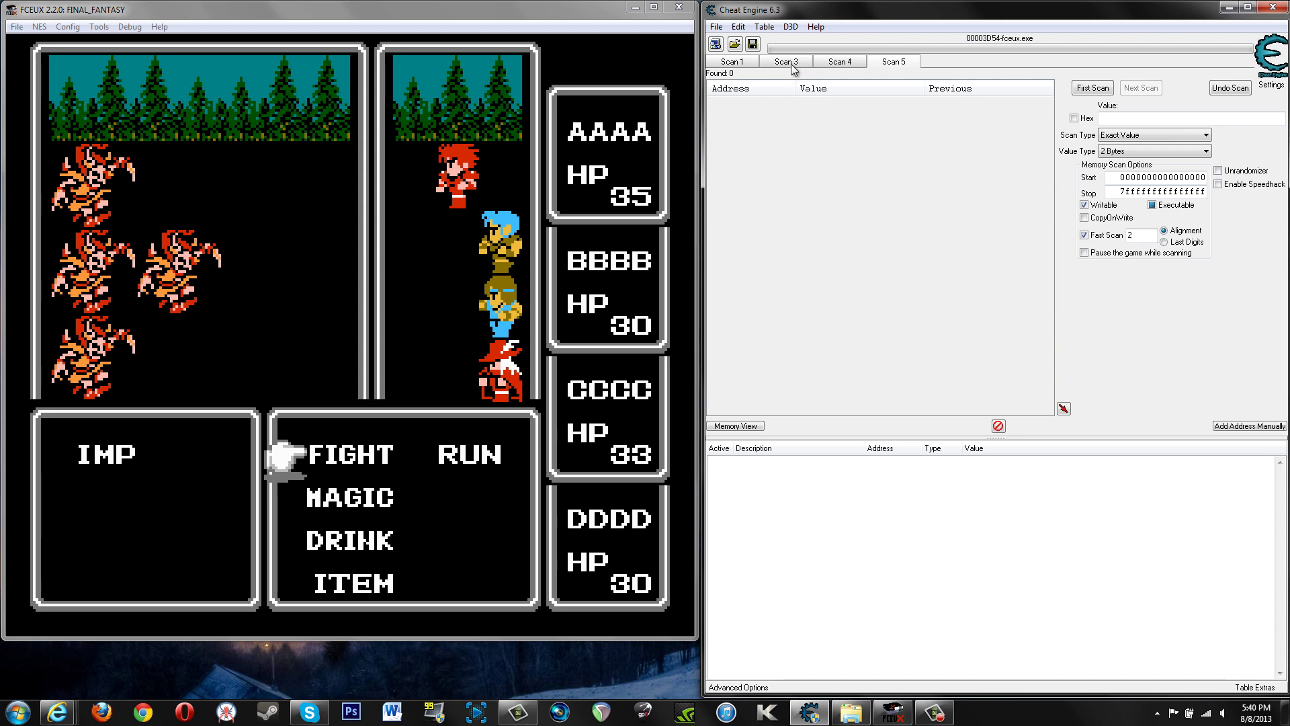
Step: Rename the Scan 1 tab to AAAA and the Scan 3 tab to BBBB
left_click(738, 61)
right_click(738, 62)
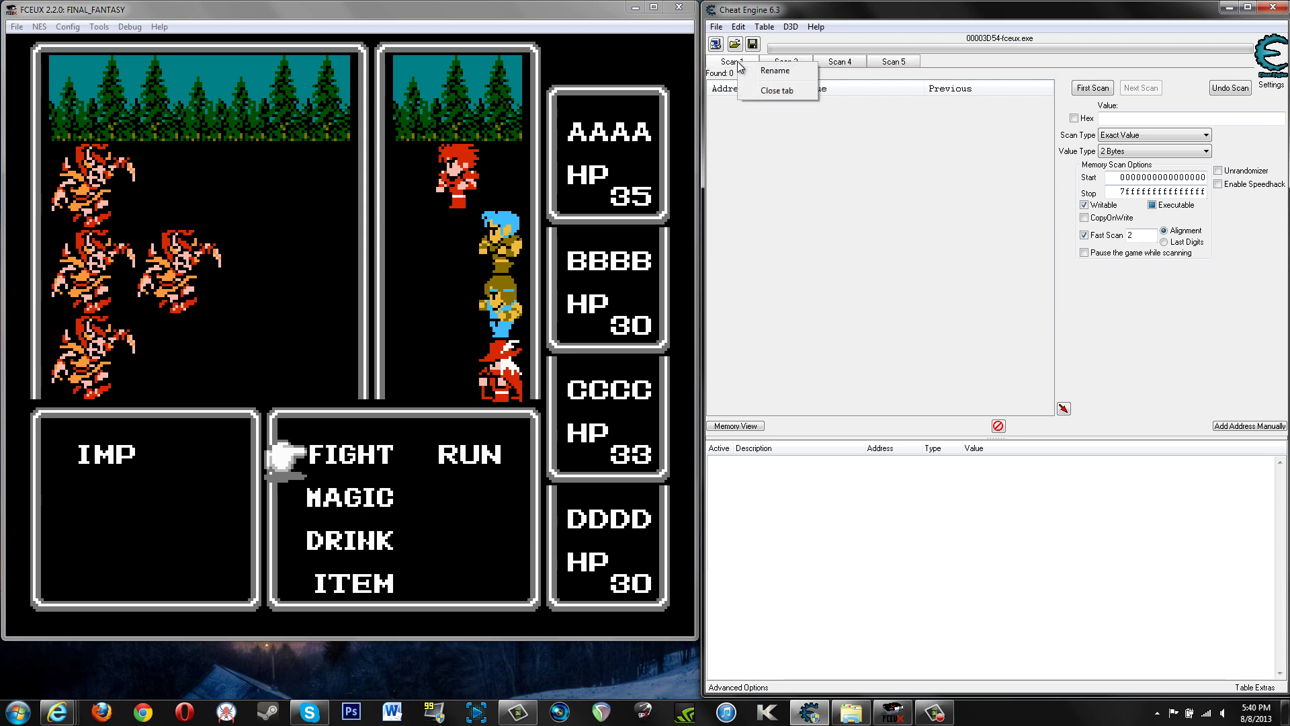
left_click(777, 70)
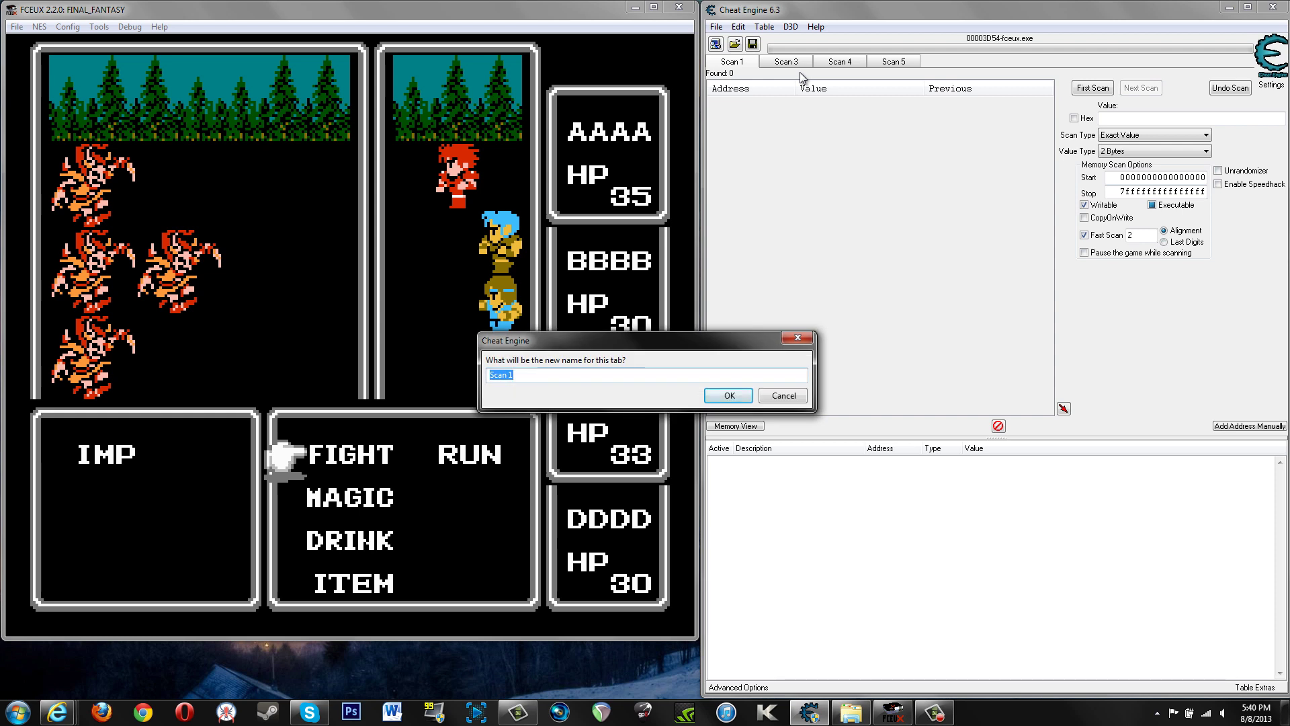
type("AAAA")
left_click(738, 401)
right_click(782, 66)
left_click(814, 74)
type("BBBB")
left_click(729, 396)
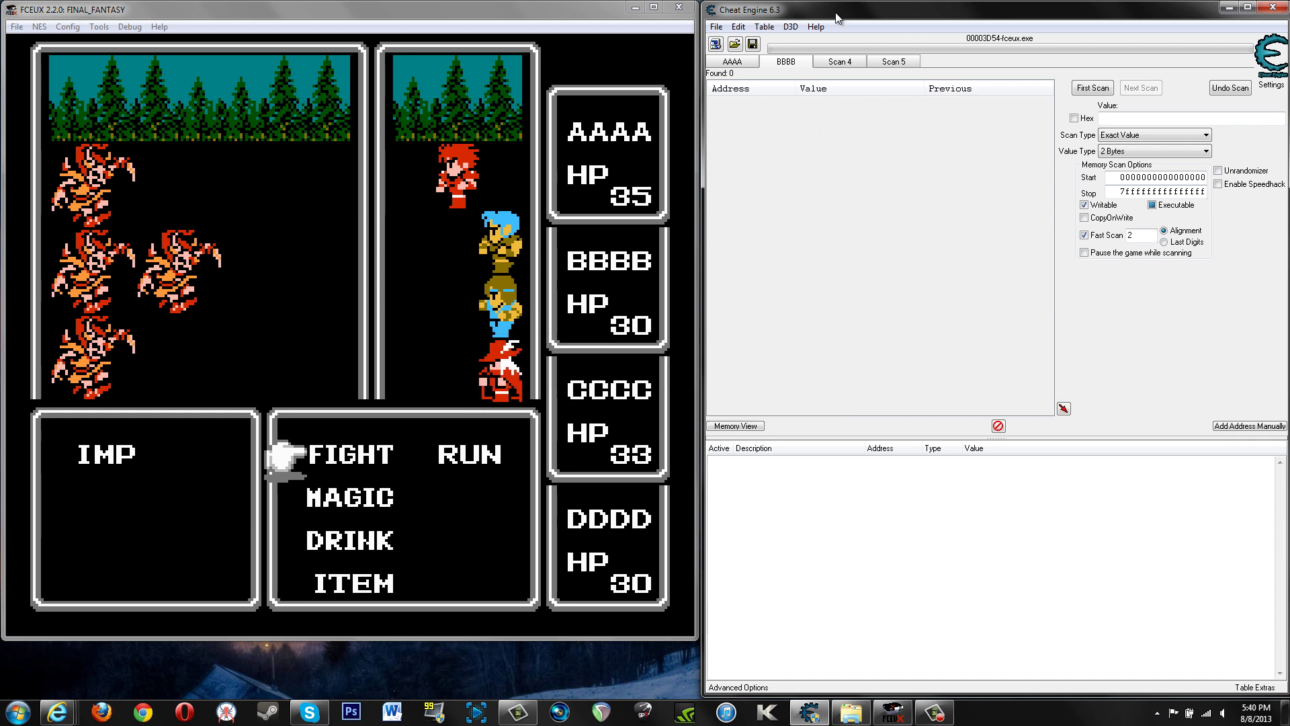
Step: Rename the Scan 4 tab to CCCC and the Scan 5 tab to DDDD
right_click(841, 61)
left_click(869, 70)
type("CCCC")
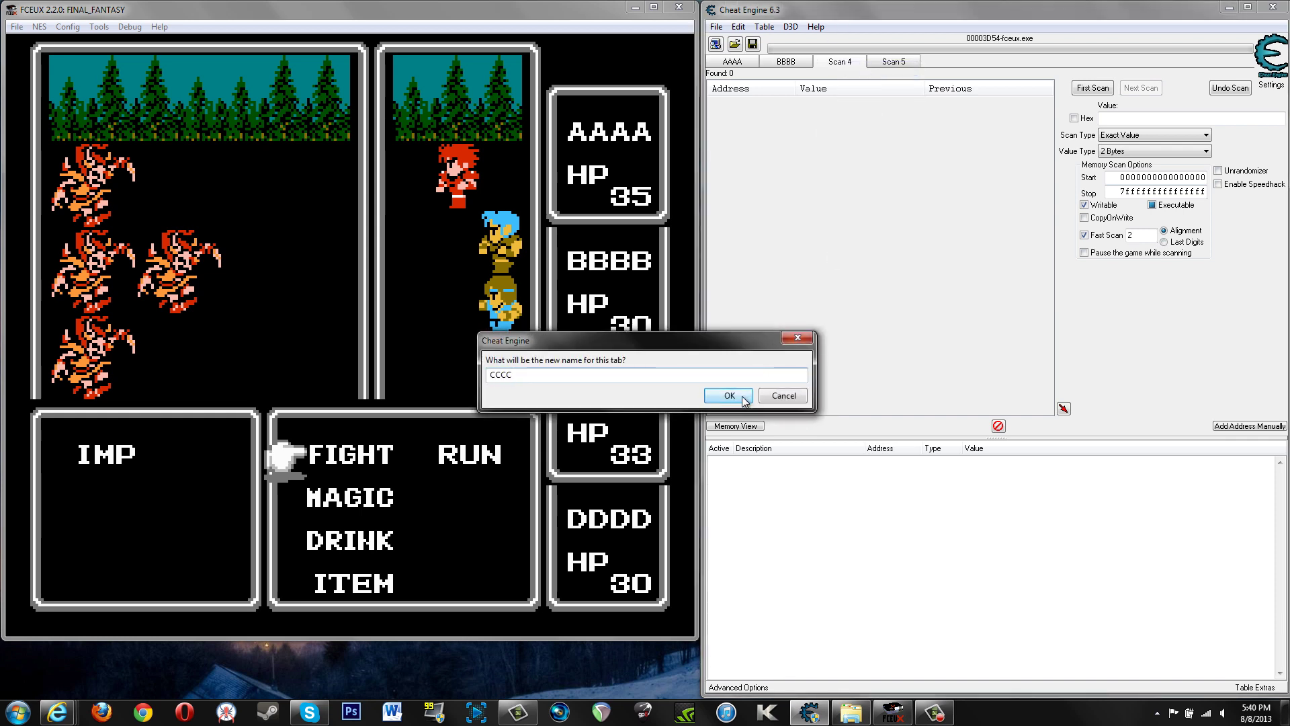
left_click(729, 395)
right_click(893, 61)
left_click(921, 73)
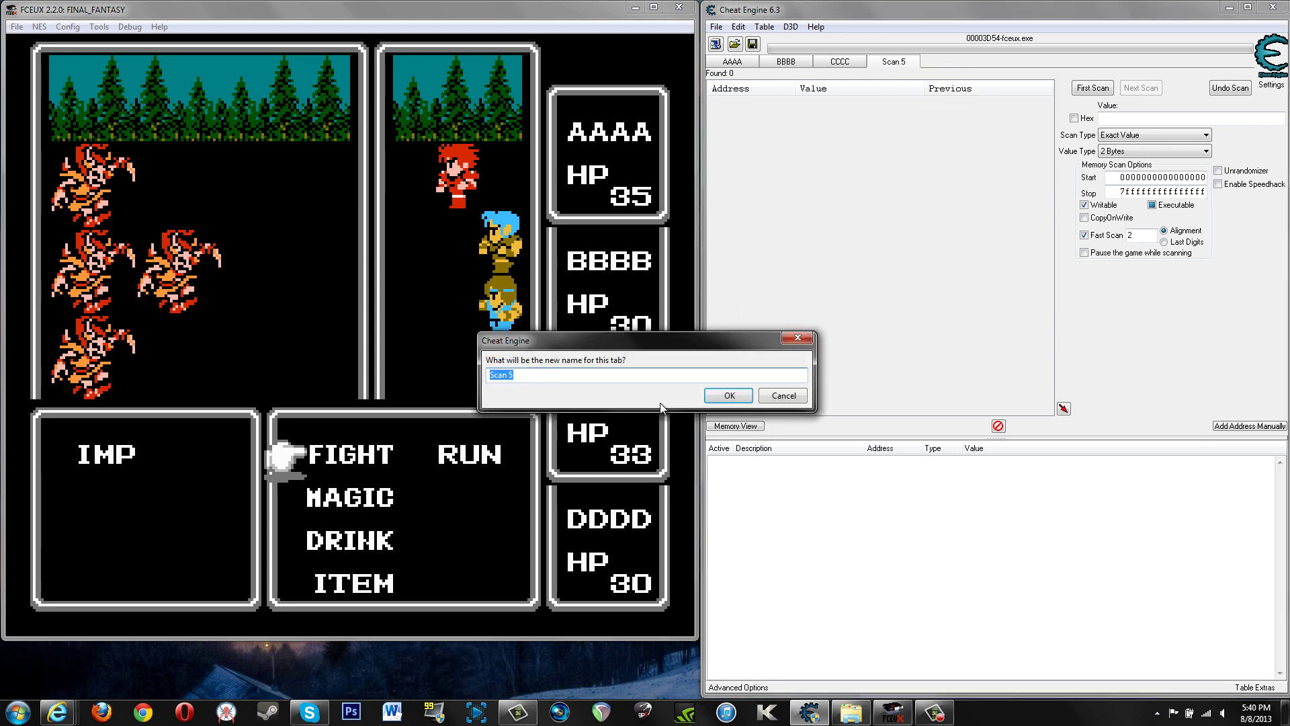
type("DDDD")
left_click(729, 395)
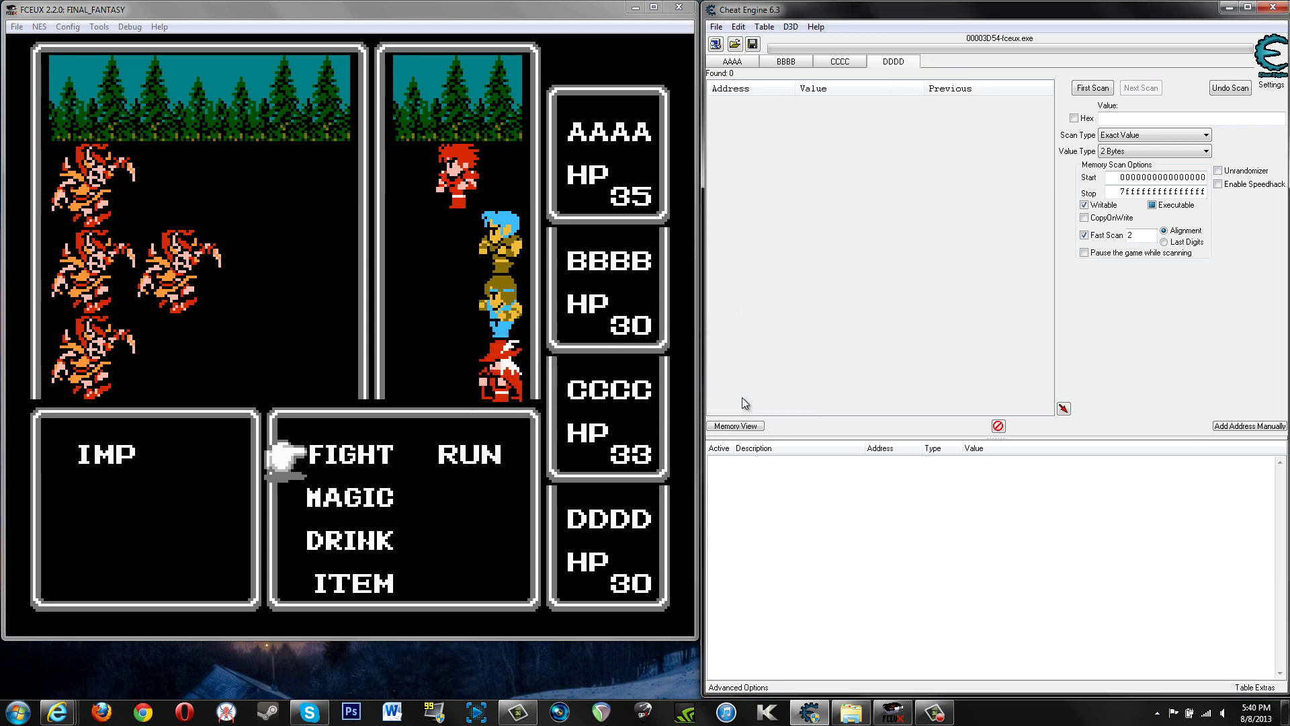
Step: Return to the AAAA scan tab and open the fceux.exe process as the scan target
left_click(733, 62)
key("Right")
key("Right")
key("Right")
left_click(737, 62)
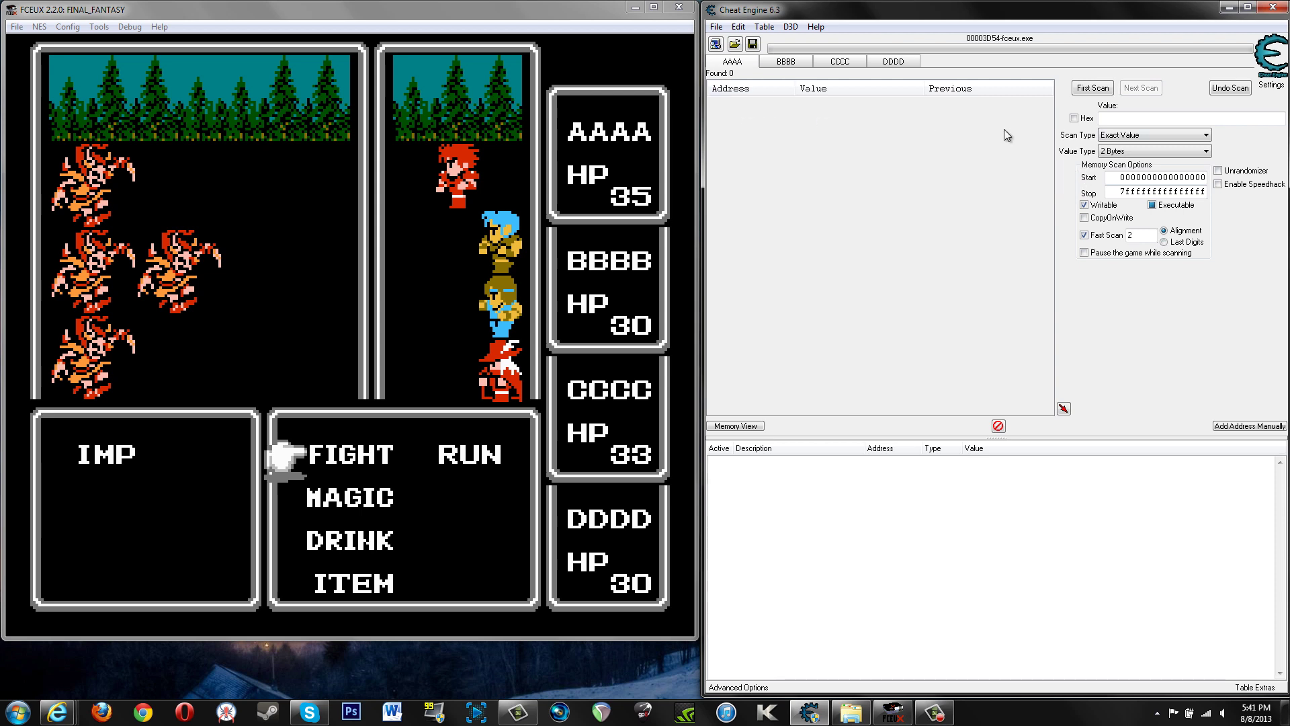
left_click(716, 44)
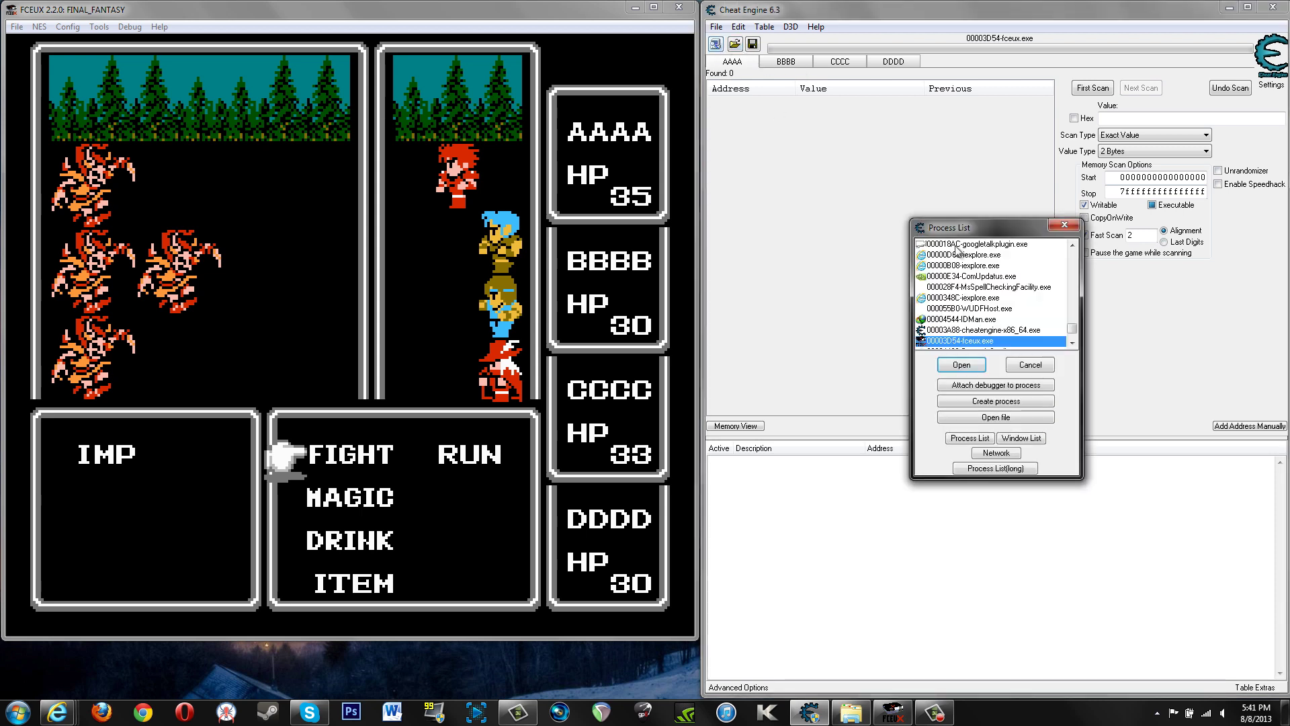
double_click(986, 340)
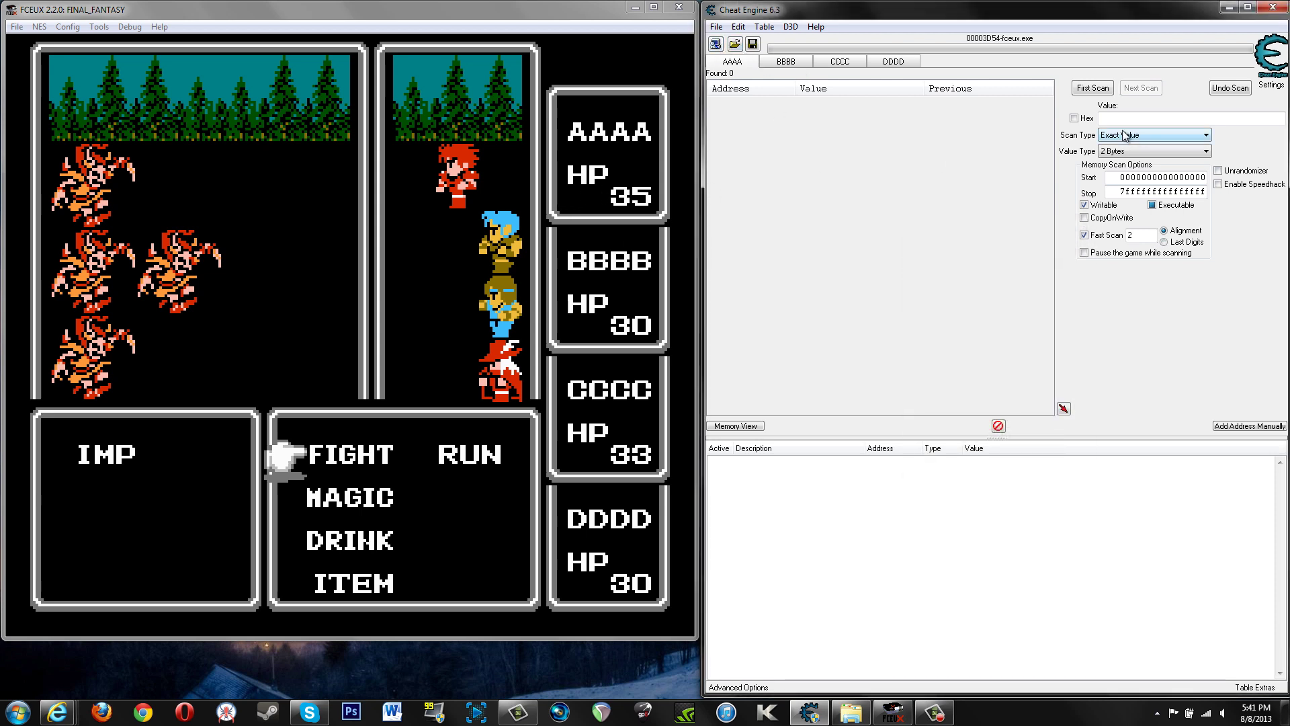
Step: Choose 2 Bytes as the value type and enter 35 as the AAAA tab's scan value
left_click(1135, 152)
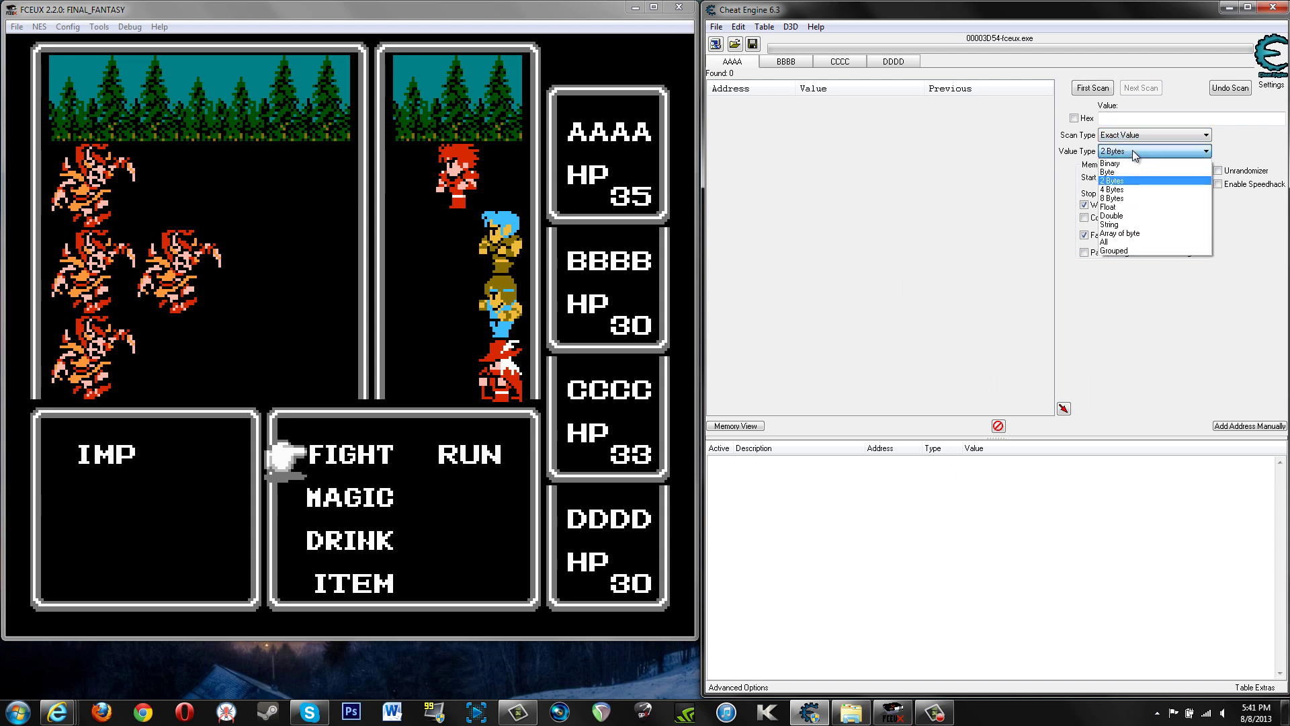
left_click(1116, 180)
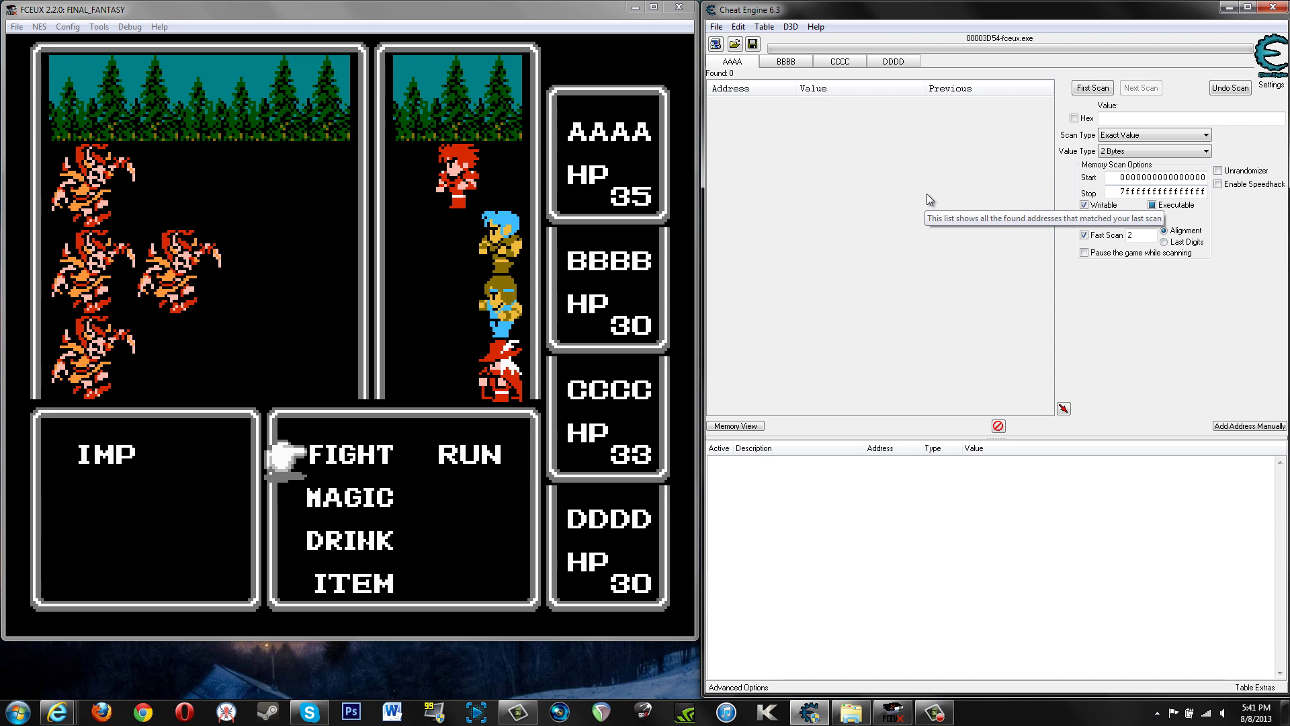
left_click(1126, 154)
left_click(1045, 141)
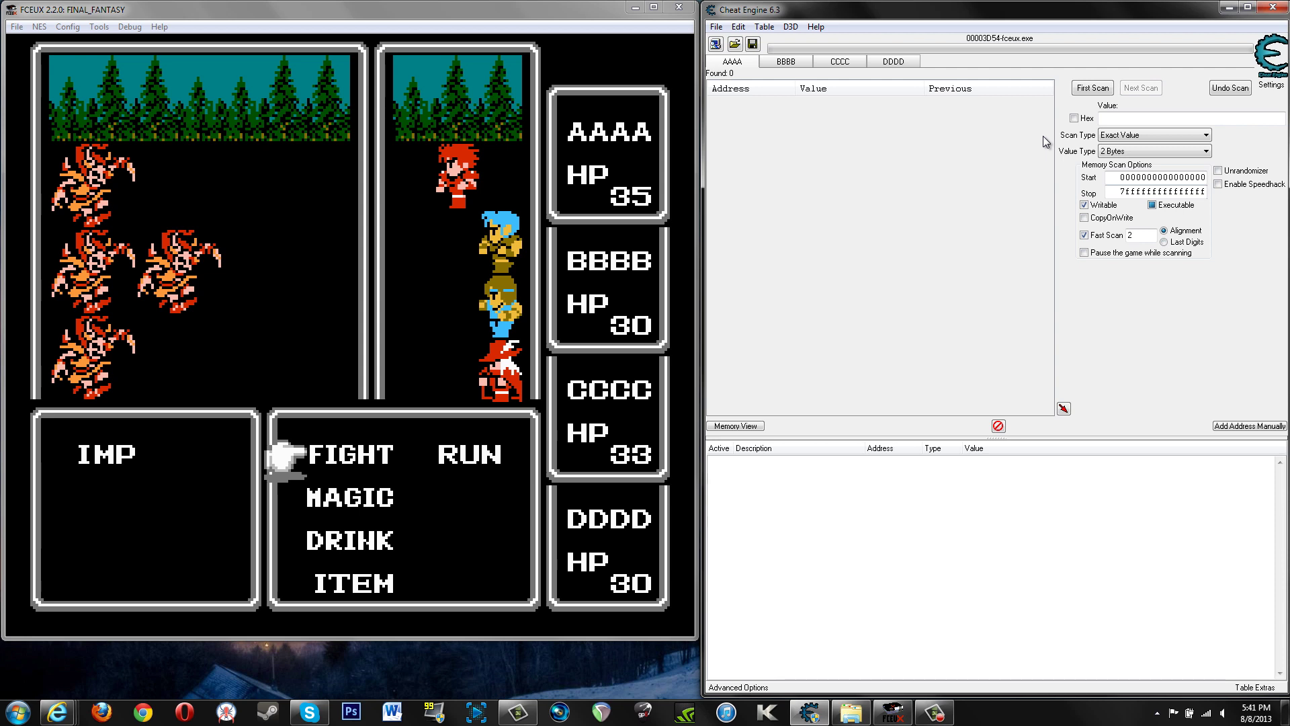
left_click(1131, 118)
type("35")
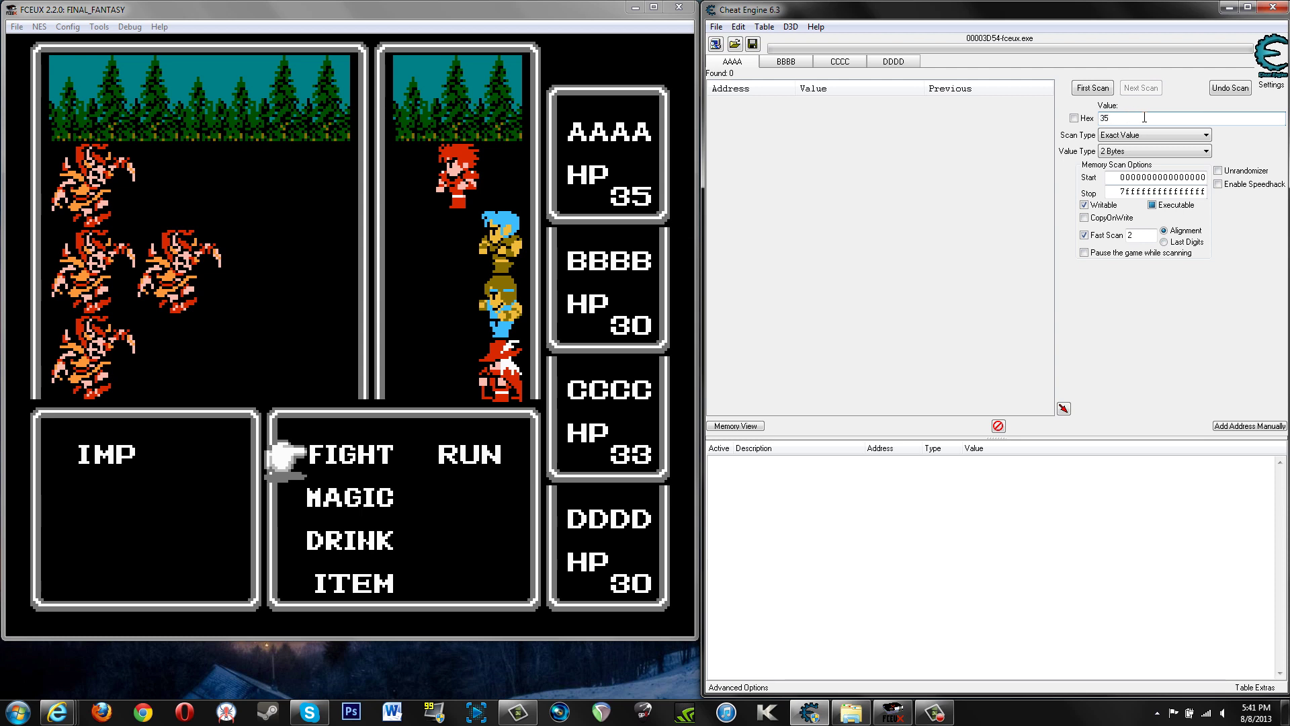
Step: Enter the scan values 30 for the BBBB tab, 33 for CCCC and 30 for DDDD
left_click(785, 62)
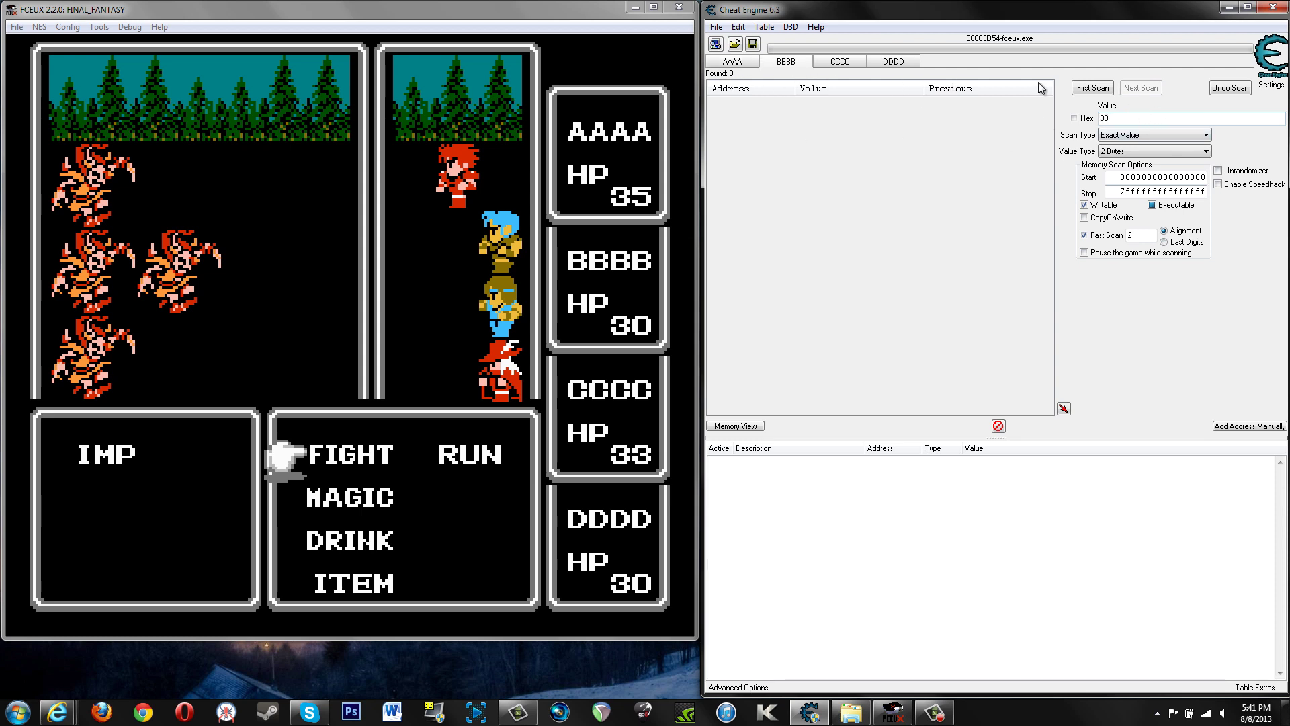
left_click(840, 62)
left_click(1140, 120)
left_click(892, 62)
left_click(1113, 119)
type("30")
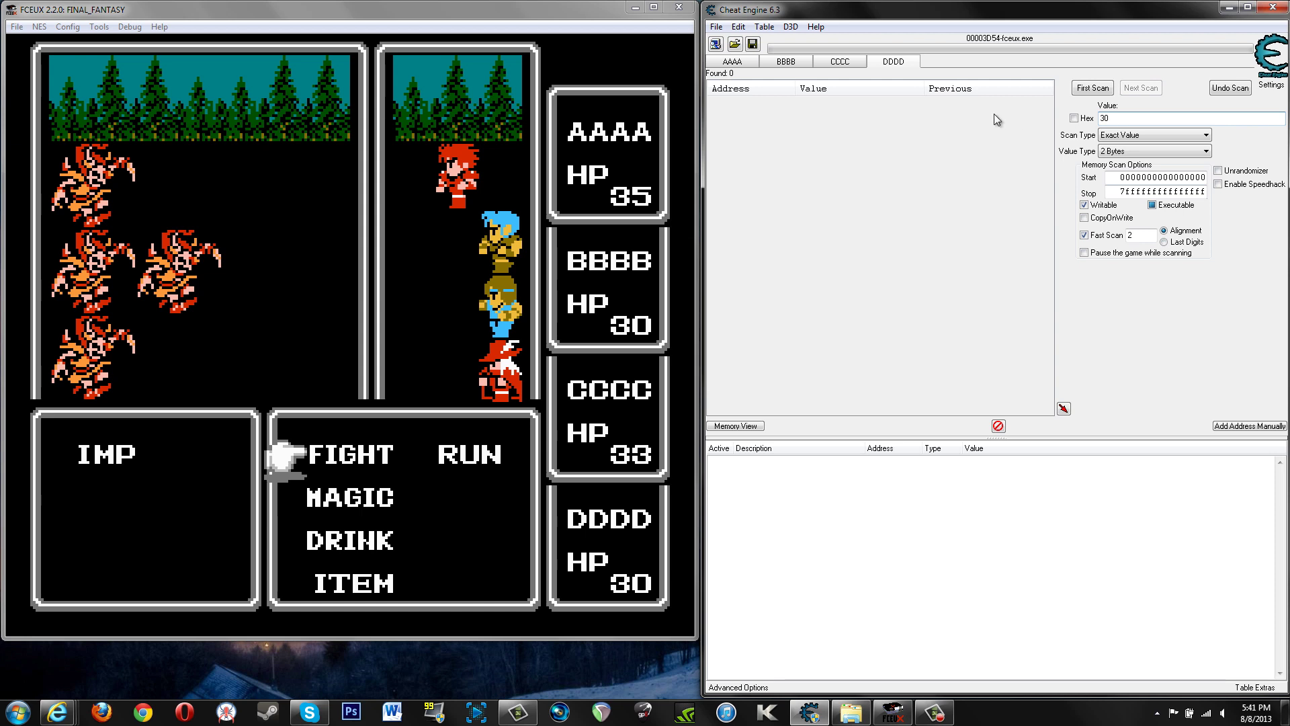
Step: Run the first scan in each of the four character tabs and check their result lists
left_click(732, 62)
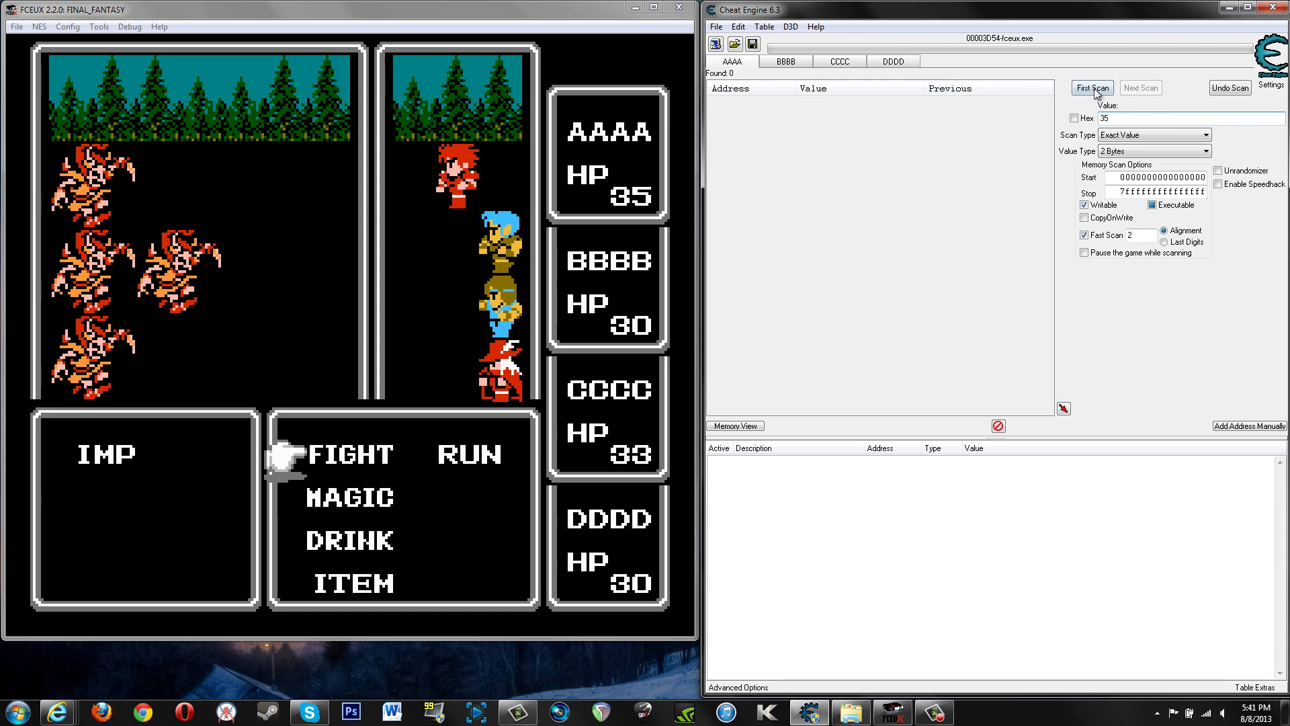
left_click(1093, 88)
left_click(786, 62)
left_click(1093, 88)
left_click(841, 62)
left_click(1079, 89)
left_click(894, 62)
left_click(1093, 89)
left_click(745, 65)
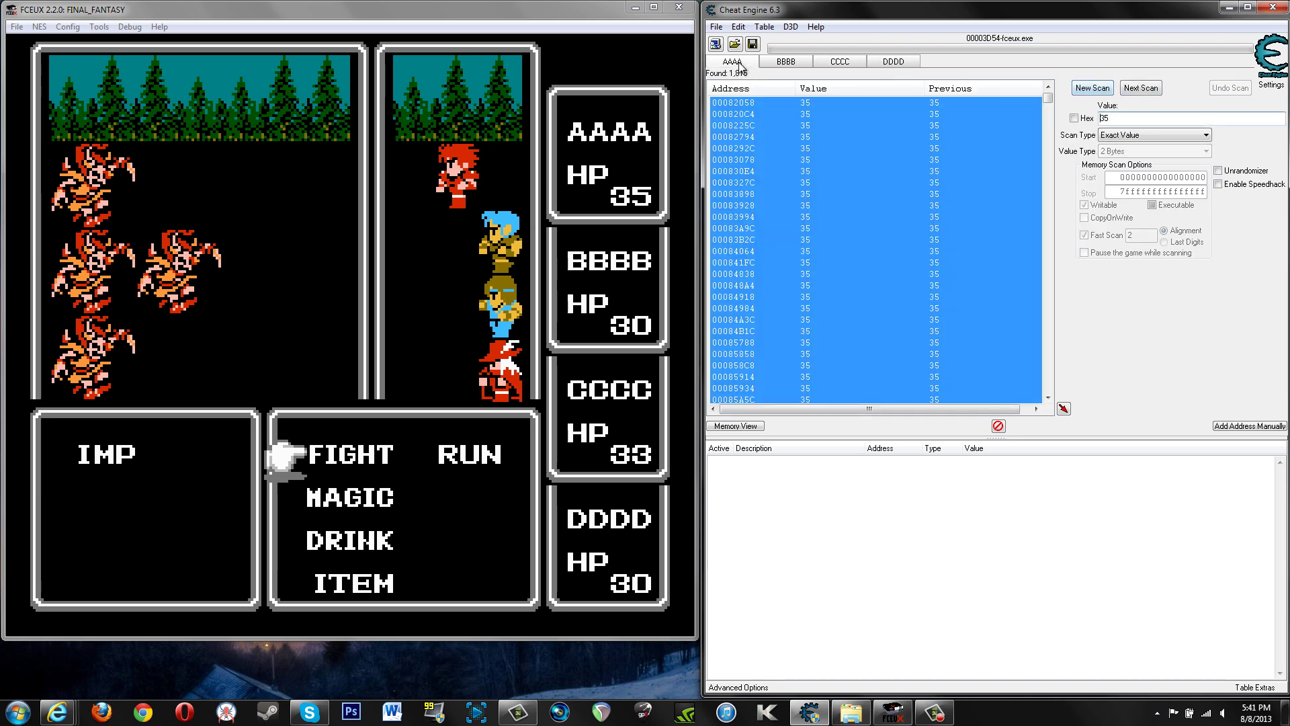
left_click(786, 62)
left_click(840, 61)
left_click(893, 61)
left_click(736, 62)
Step: Back in FCEUX, give all four party members their battle commands against the imps and play out the round
left_click(468, 392)
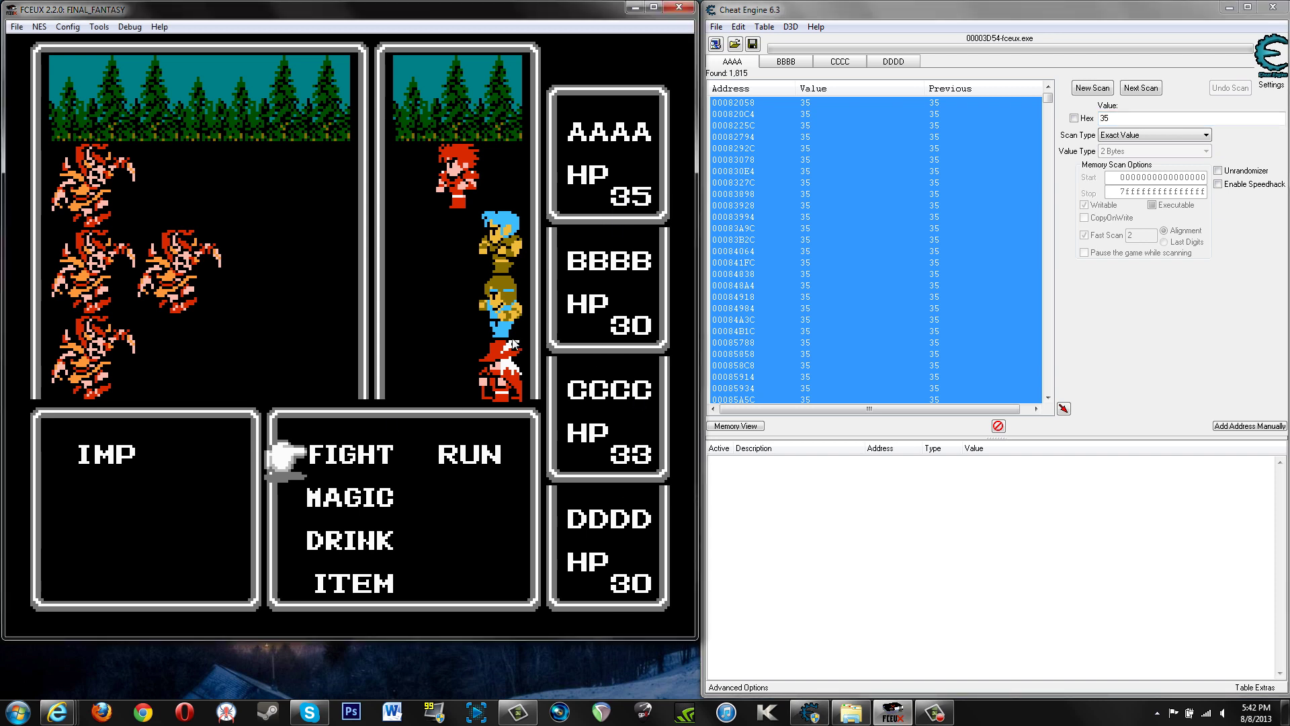
key("f")
key("f")
key("f")
key("Down")
key("f")
key("f")
key("Up")
key("Right")
key("Left")
key("f")
key("f")
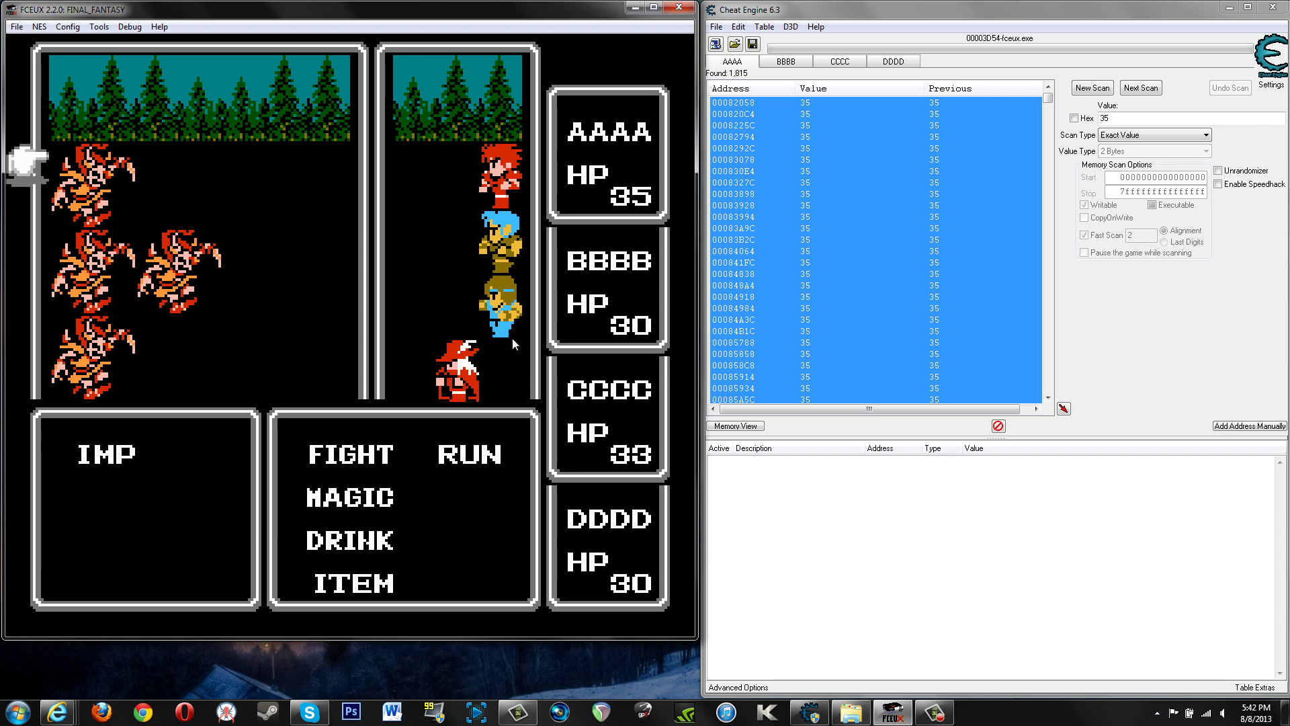
key("Down")
key("Down")
key("Right")
key("f")
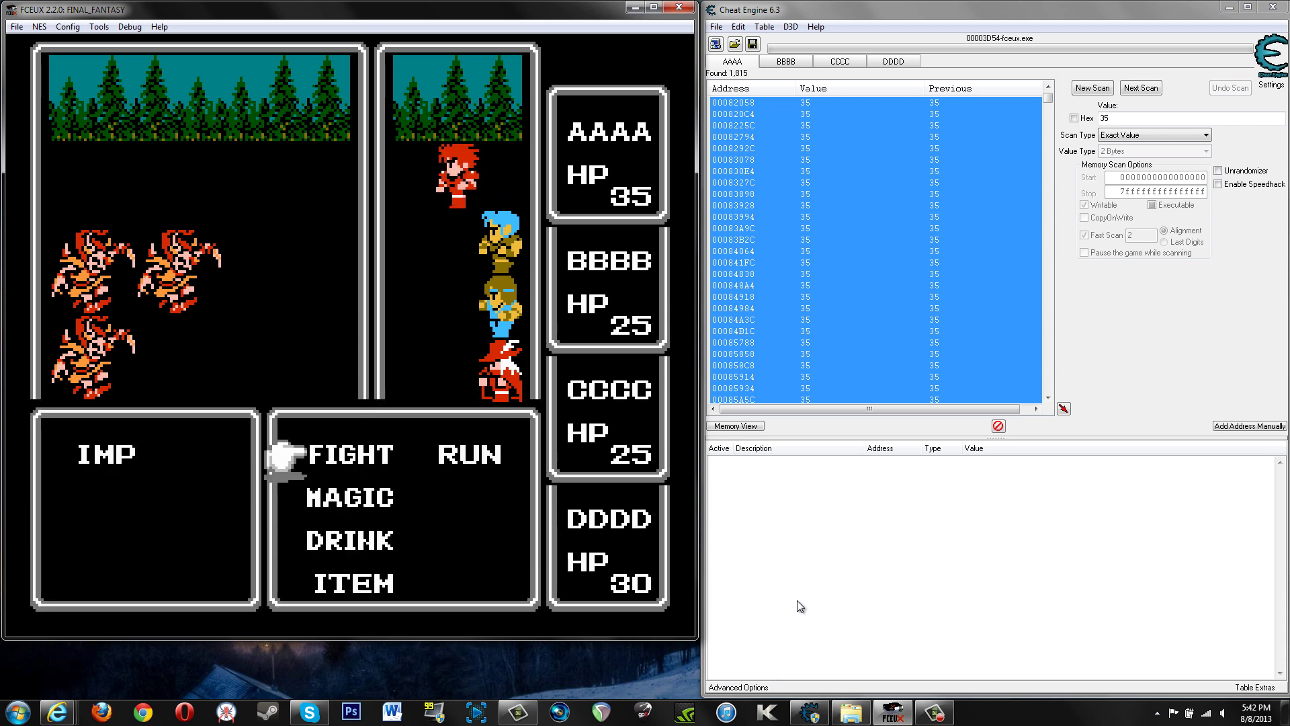
Step: In Cheat Engine's BBBB tab, run a next scan for the value 25 and select the matching address
left_click(781, 61)
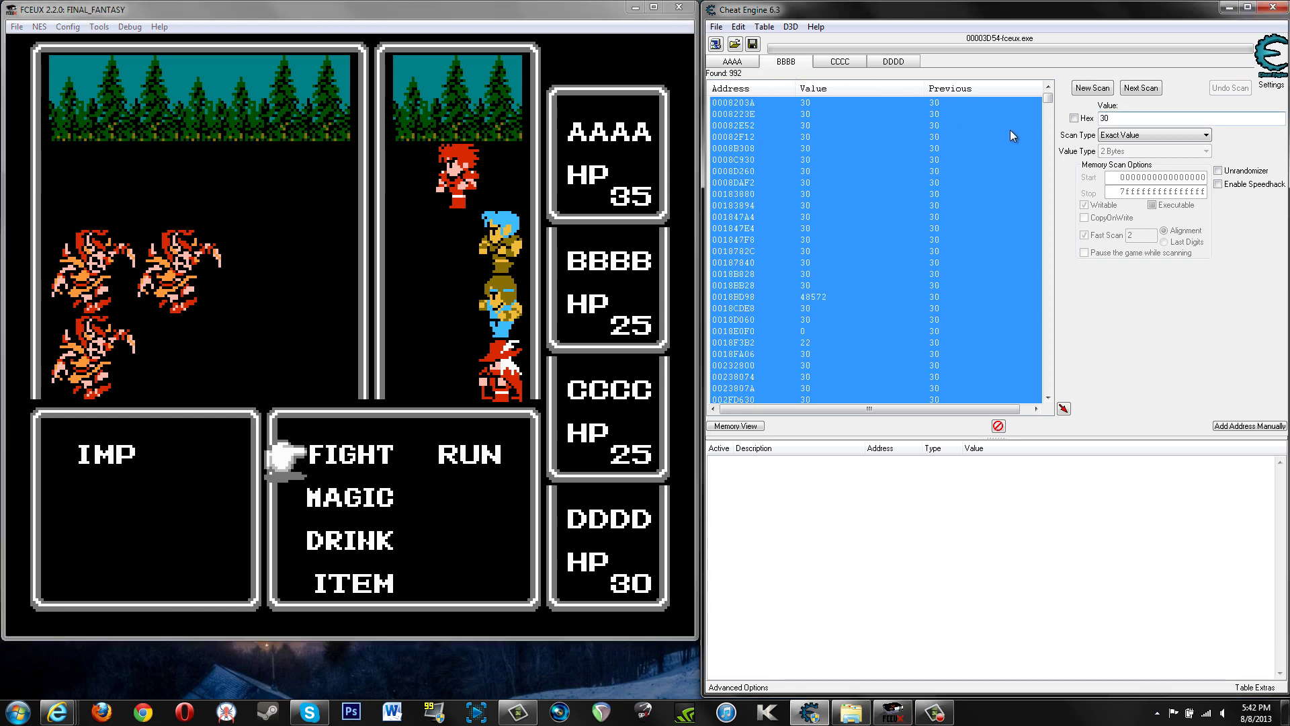
double_click(1104, 118)
type("25")
left_click(1142, 88)
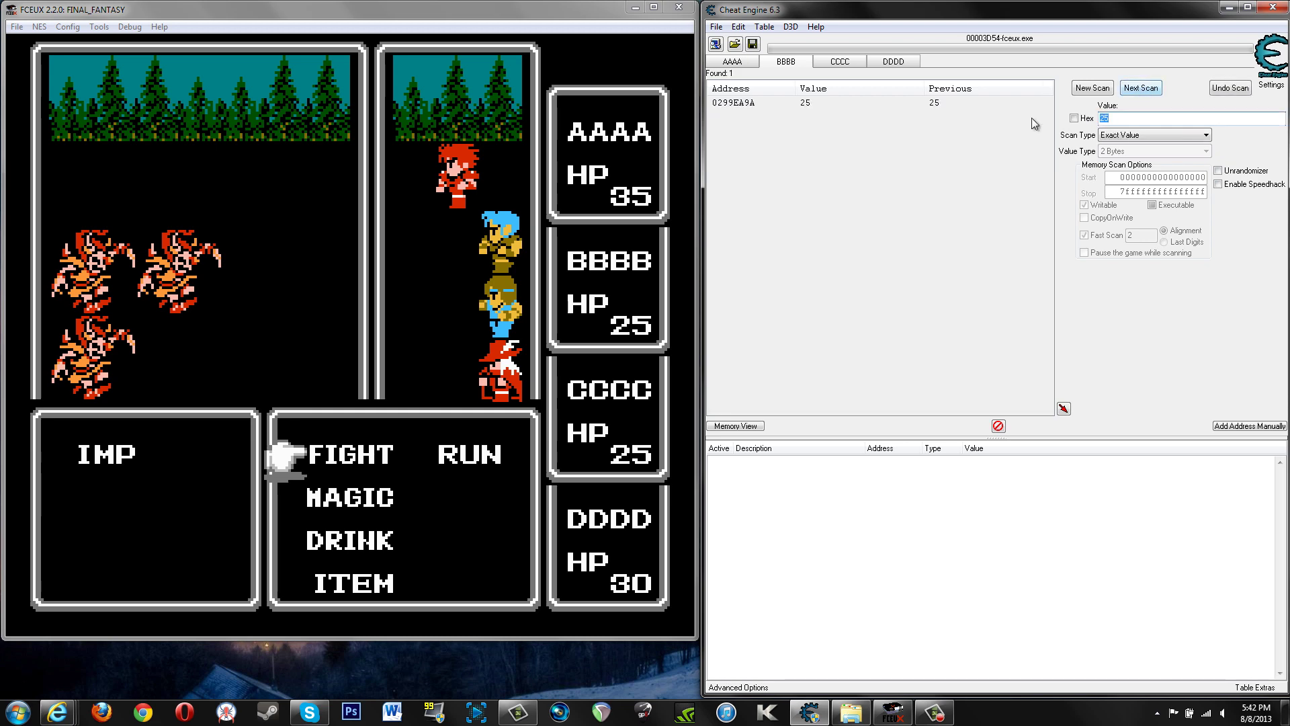
left_click(871, 102)
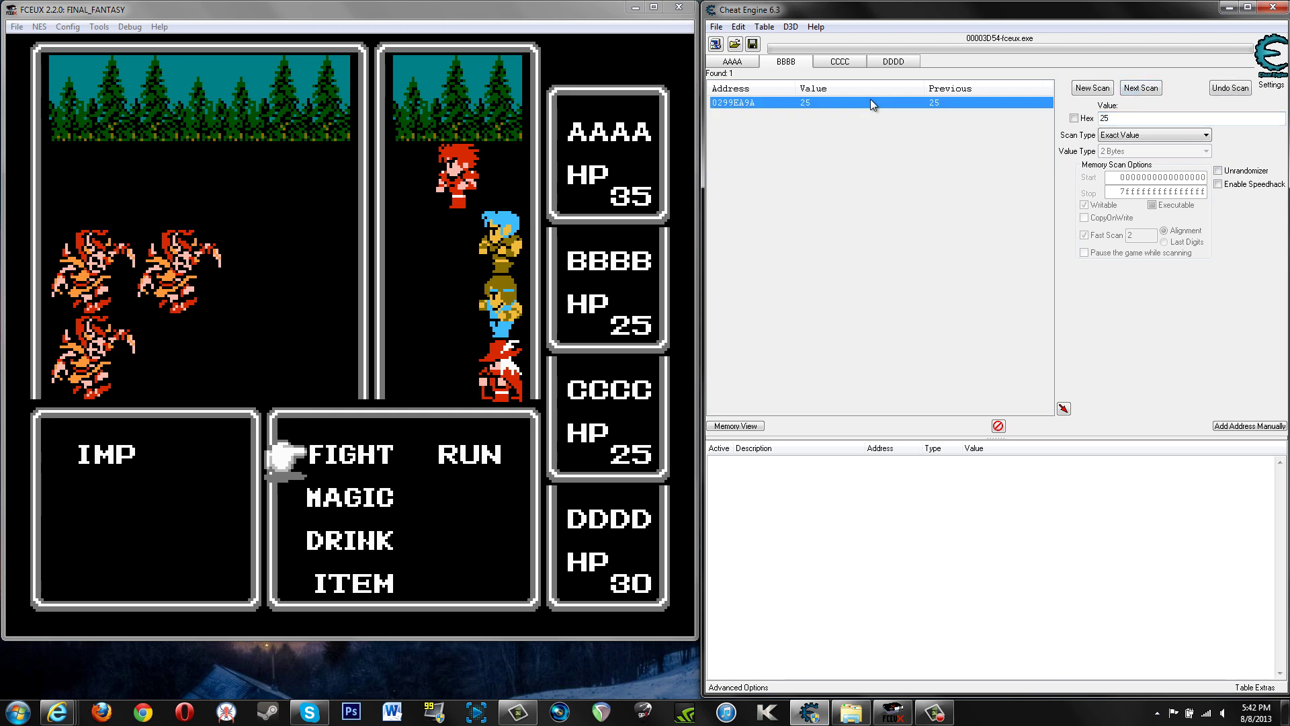
Step: Narrow the CCCC tab's results with a next scan for the value 25
left_click(836, 63)
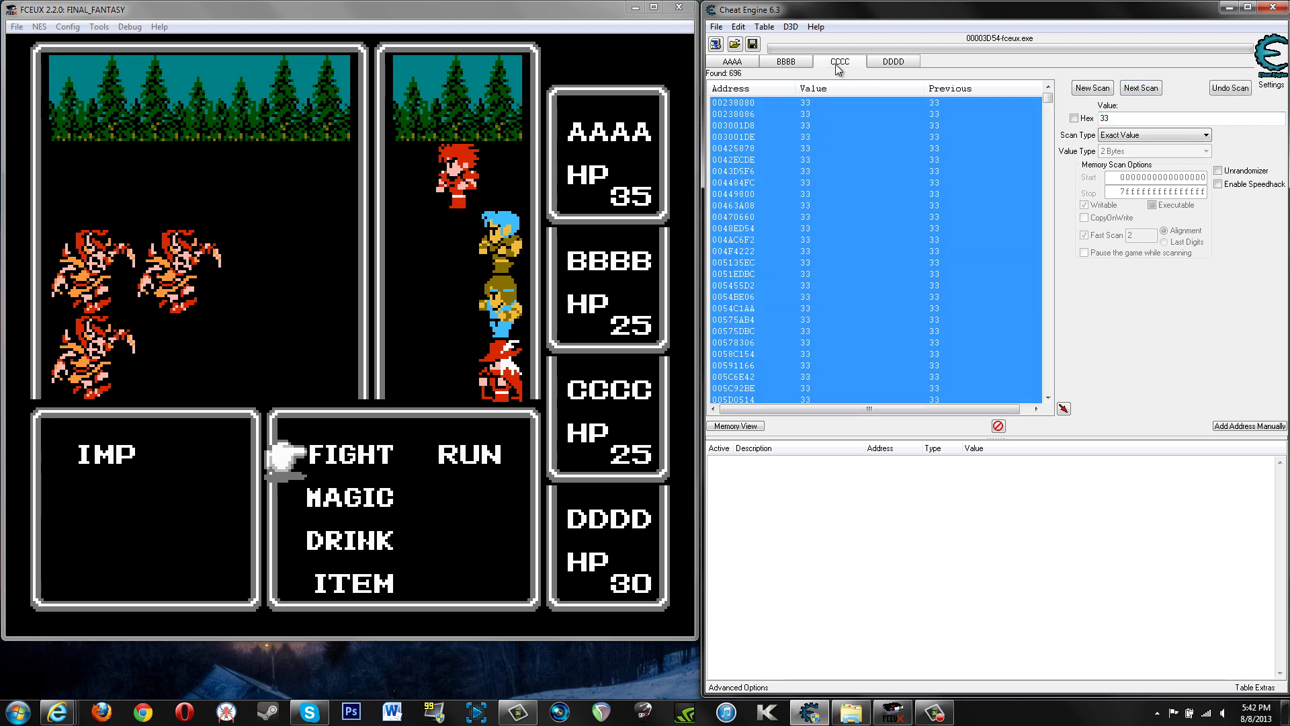
double_click(1126, 119)
type("25")
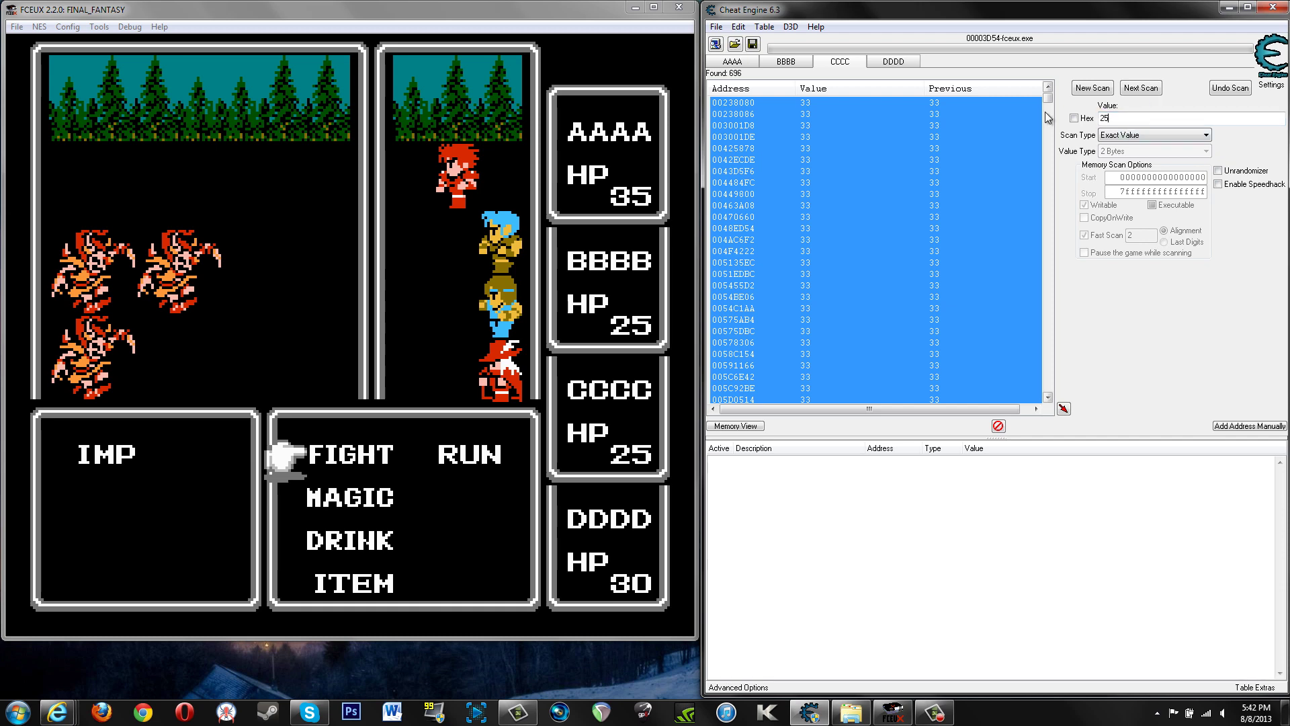
left_click(1147, 90)
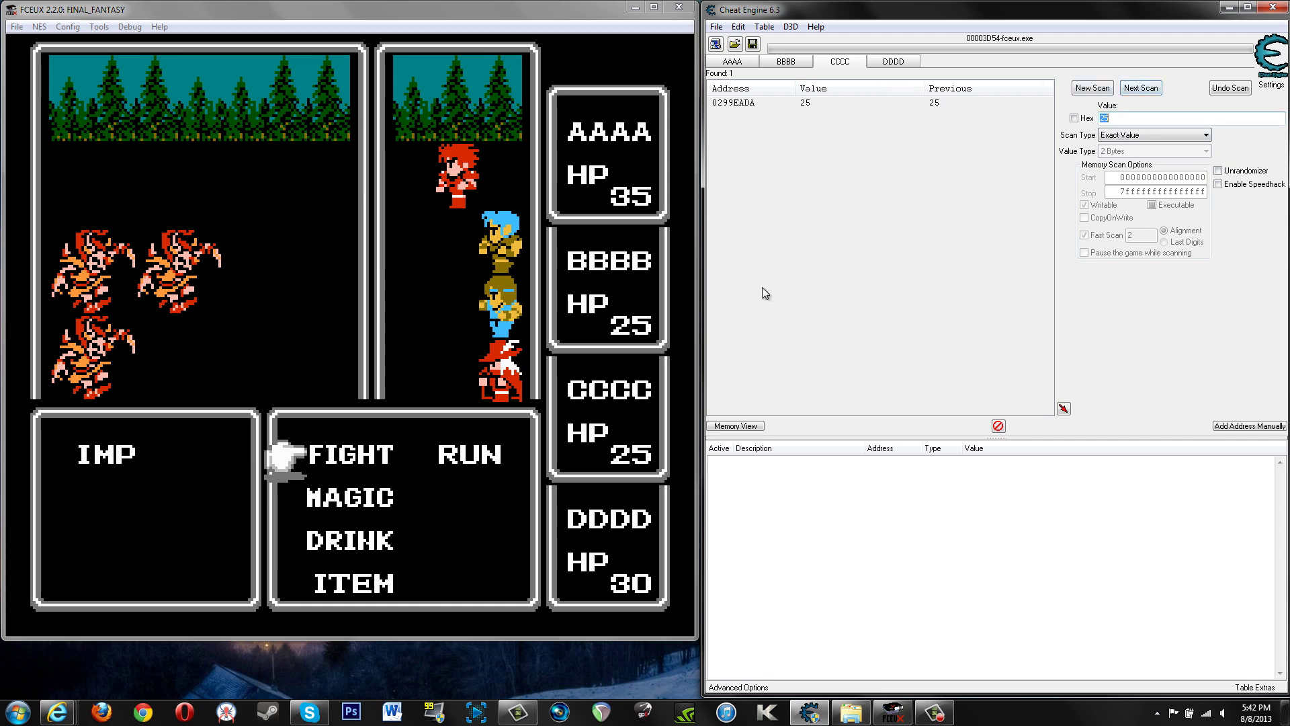
Step: Compare the result lists in the AAAA, BBBB, CCCC and DDDD scan tabs, finishing on AAAA
left_click(893, 61)
left_click(731, 61)
left_click(779, 62)
left_click(839, 62)
left_click(893, 61)
left_click(840, 61)
left_click(736, 63)
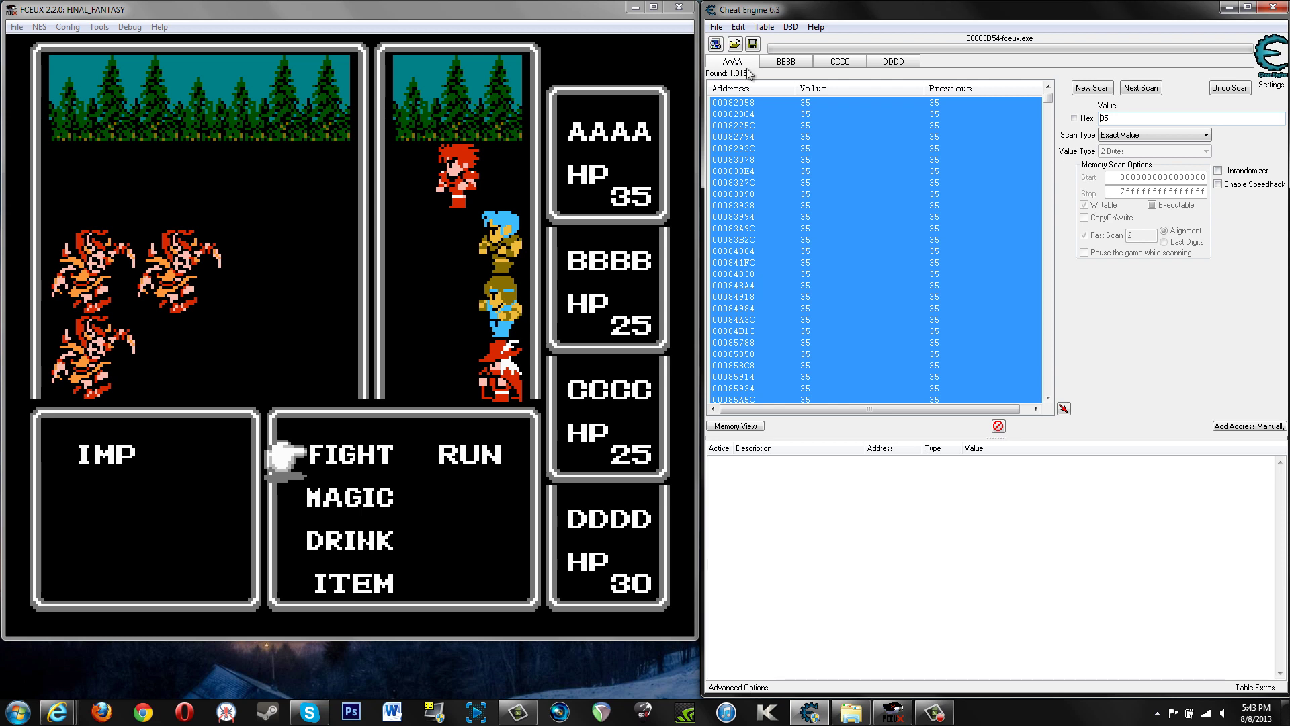
left_click(784, 62)
left_click(839, 62)
left_click(885, 62)
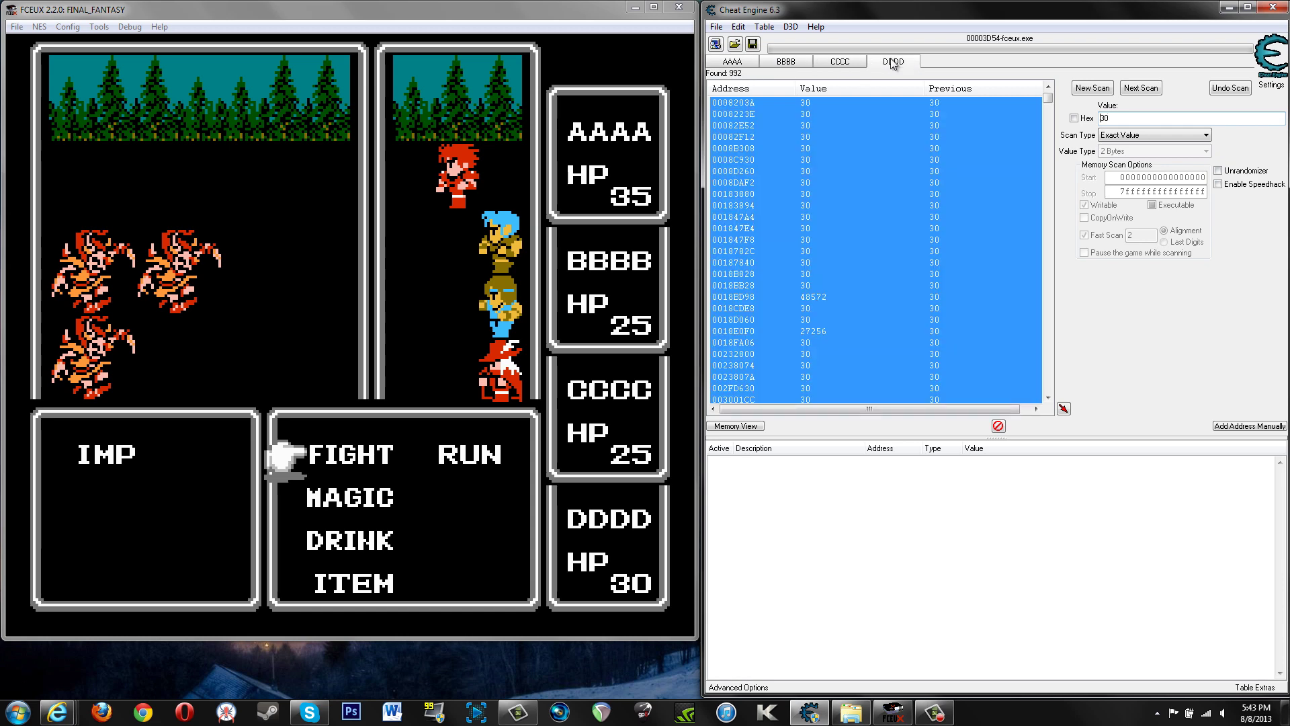
left_click(739, 62)
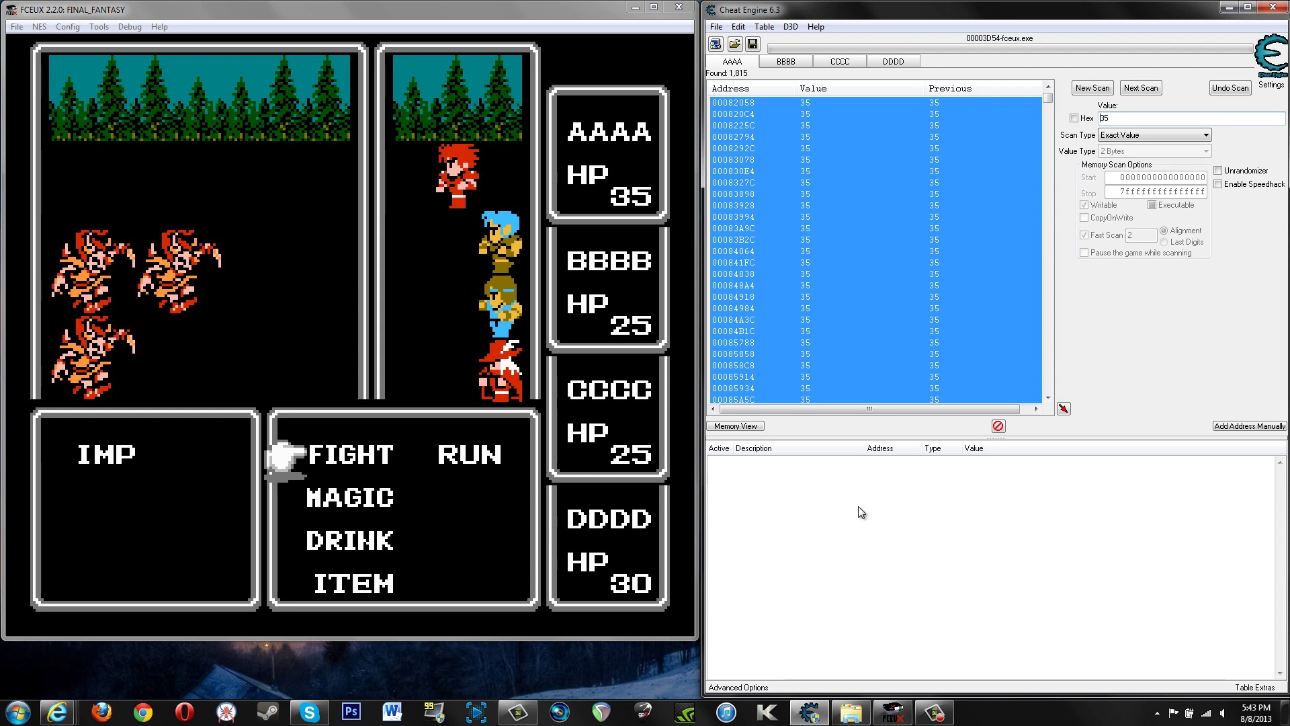
Step: Look up the command for adding a scan tab, and review the BBBB, CCCC and DDDD tabs before returning to AAAA
left_click(717, 25)
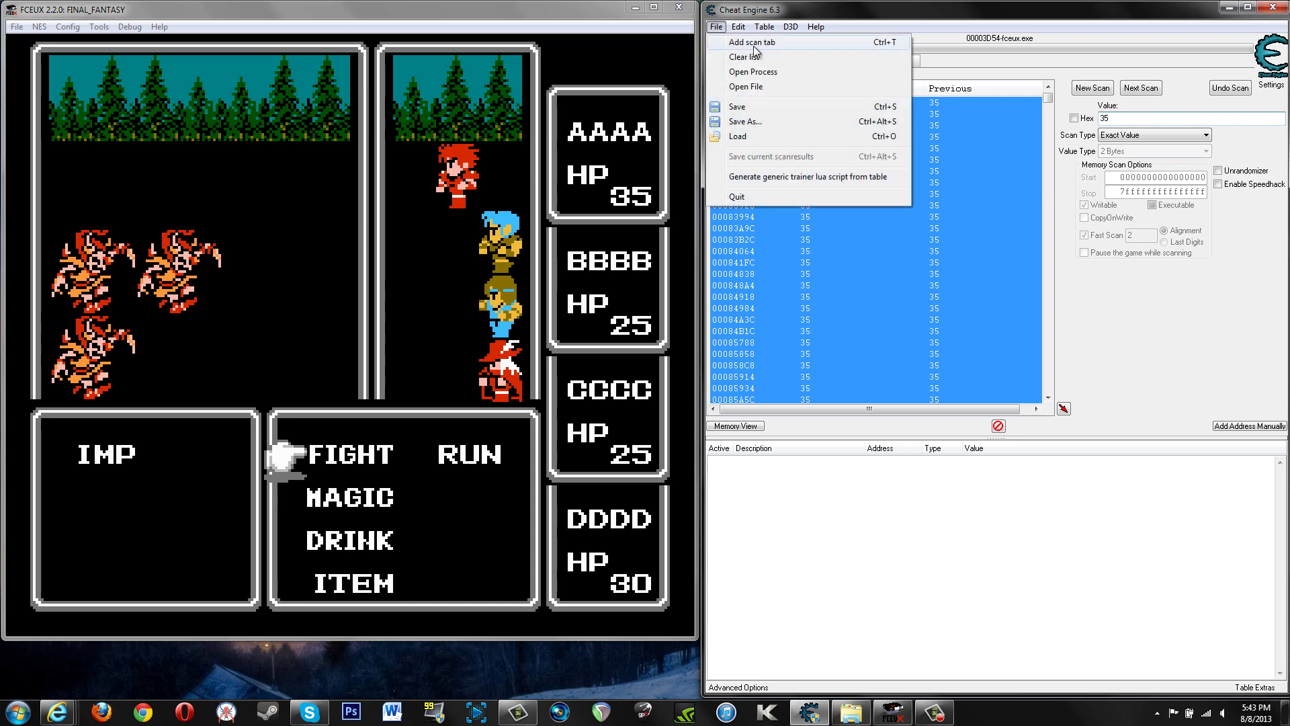
mouse_move(816, 26)
left_click(902, 17)
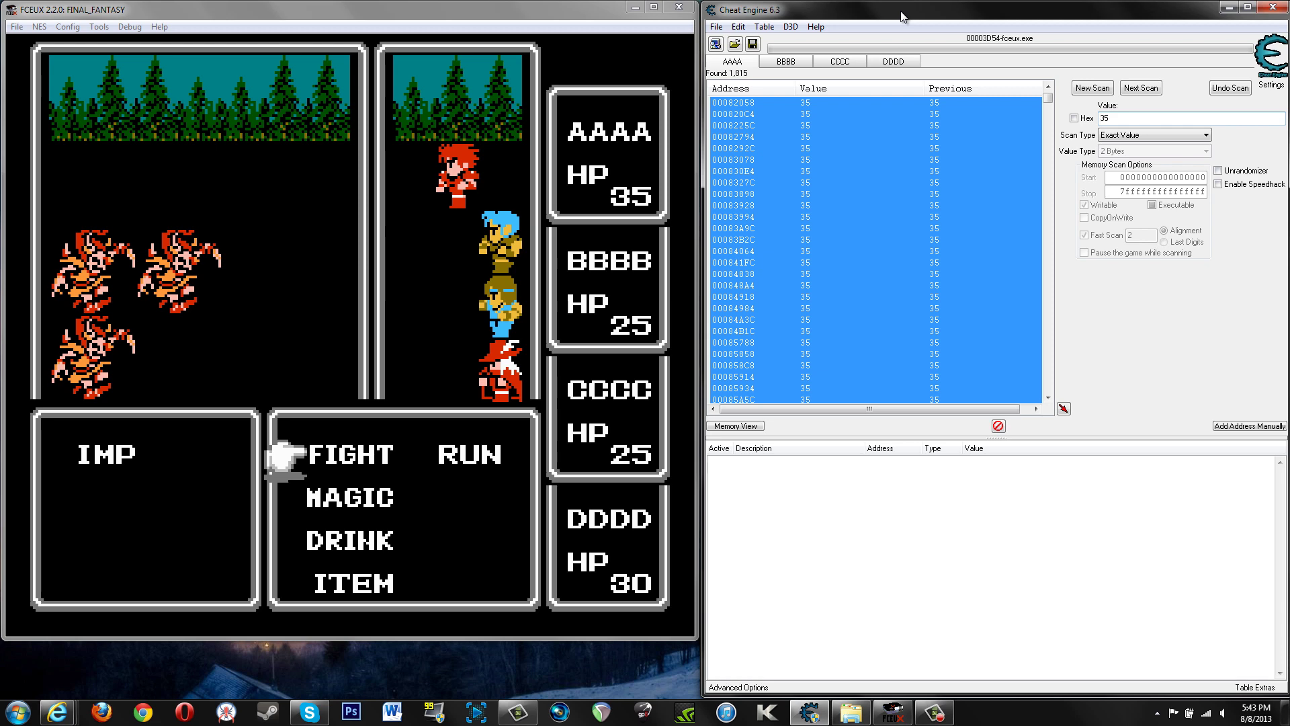
left_click(800, 61)
left_click(846, 61)
left_click(906, 63)
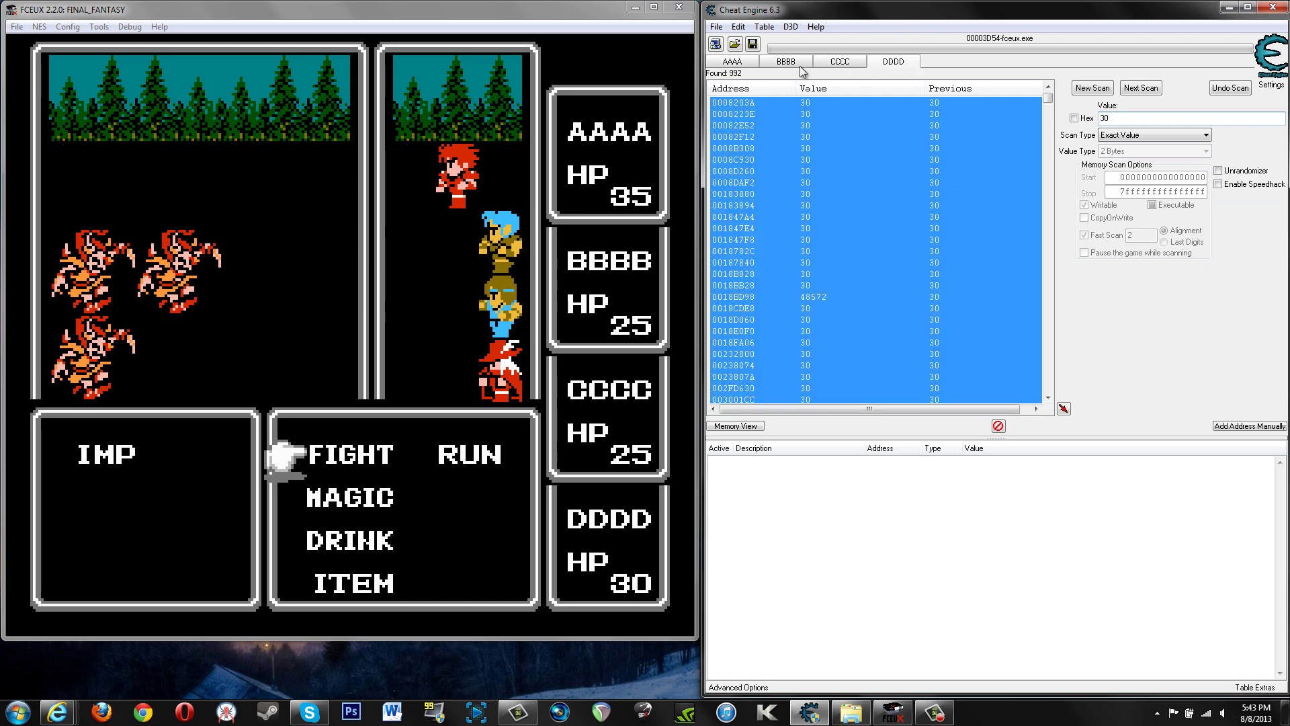
left_click(742, 62)
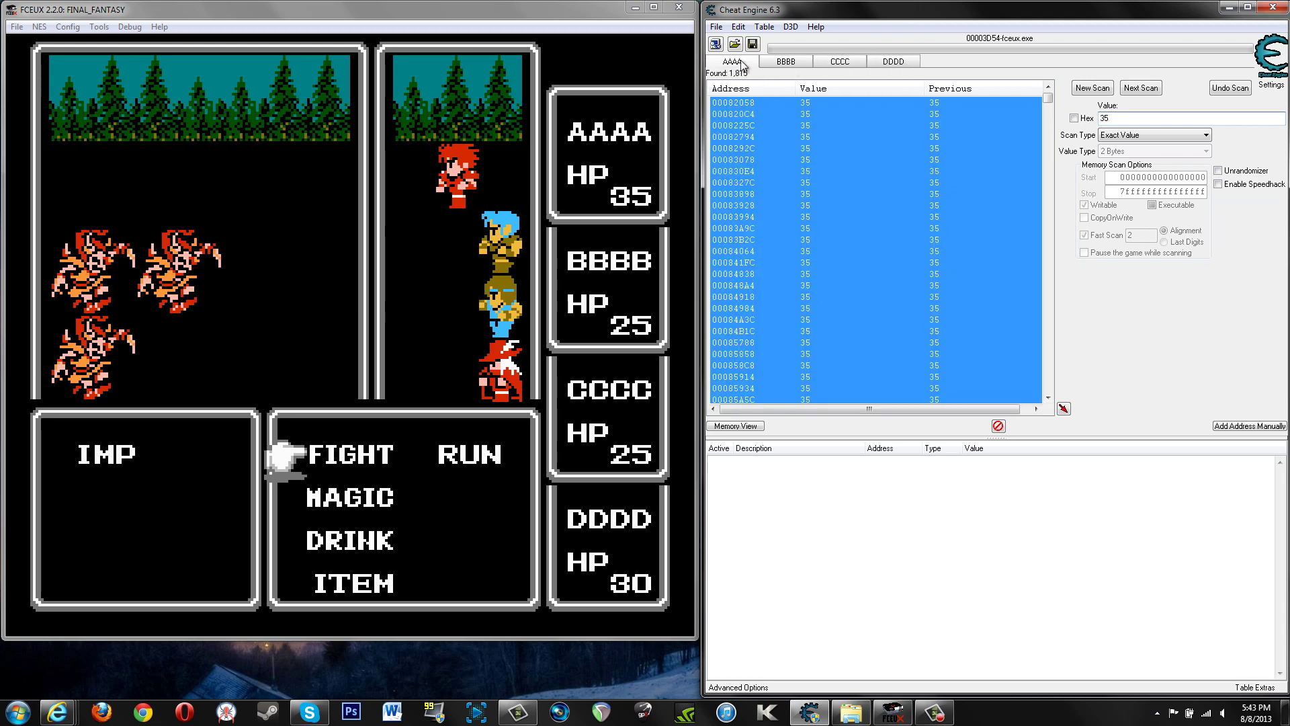